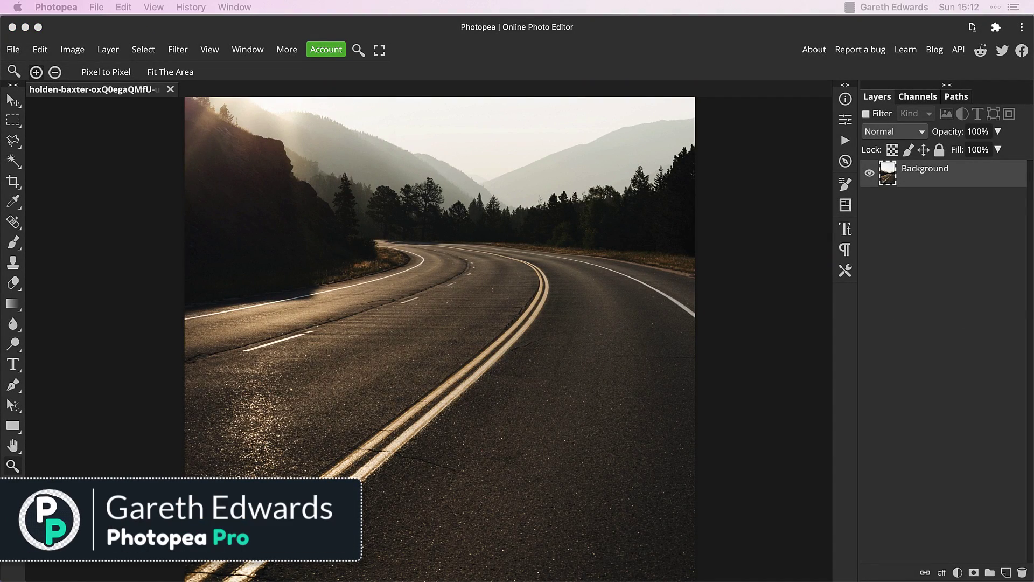
Step: Place the water photo over the road image and lower its opacity to 50%
left_click_drag(1033, 400, 455, 379)
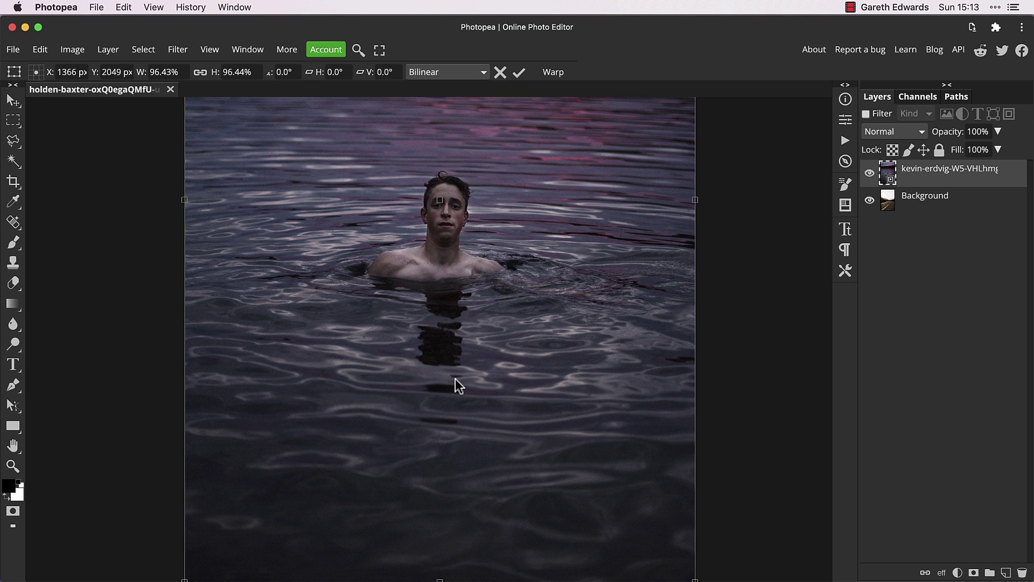
key("Return")
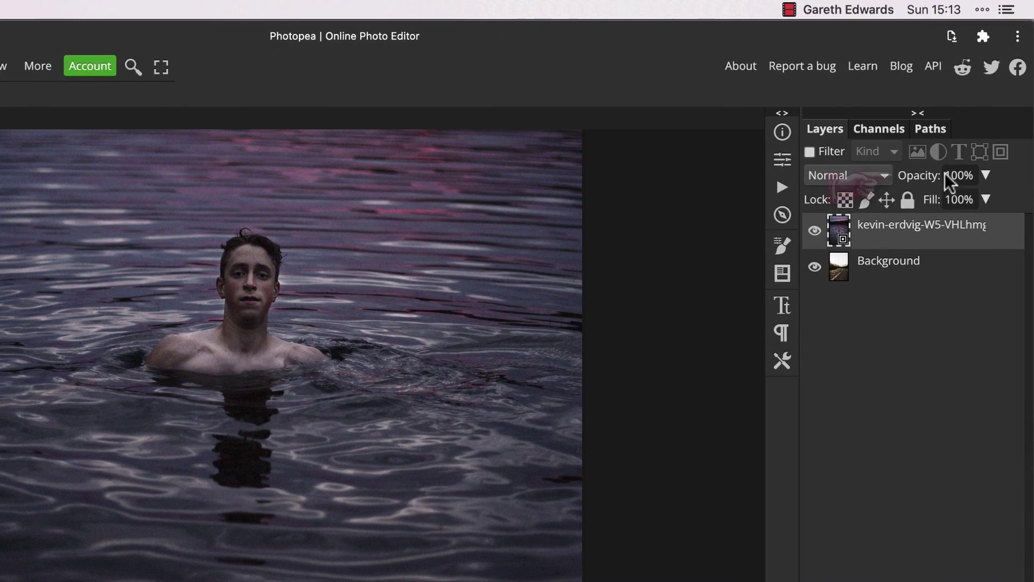
left_click(974, 176)
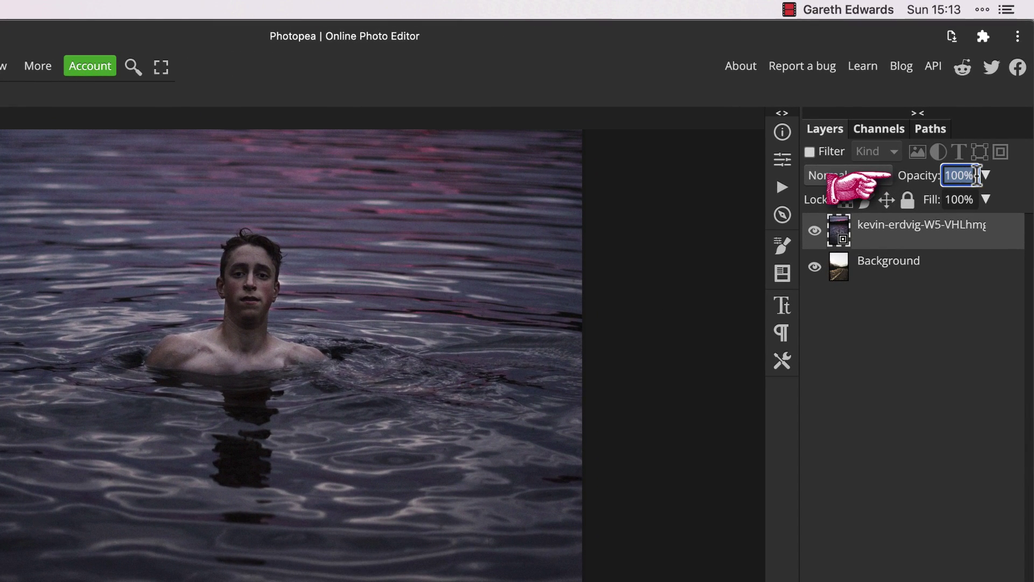
type("50")
key("Return")
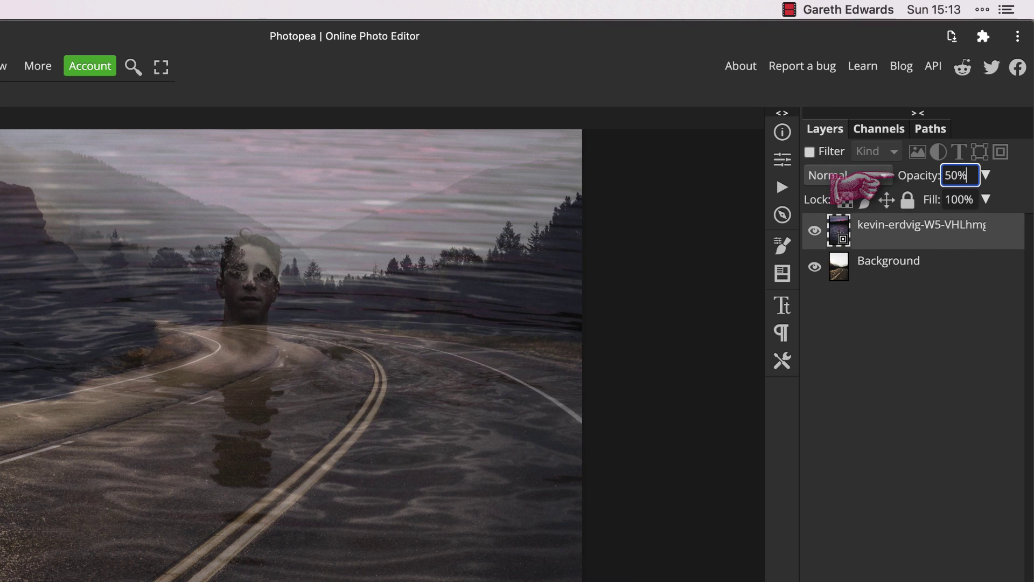
Step: Move the water layer down over the road and raise its opacity back to 100%
type("v")
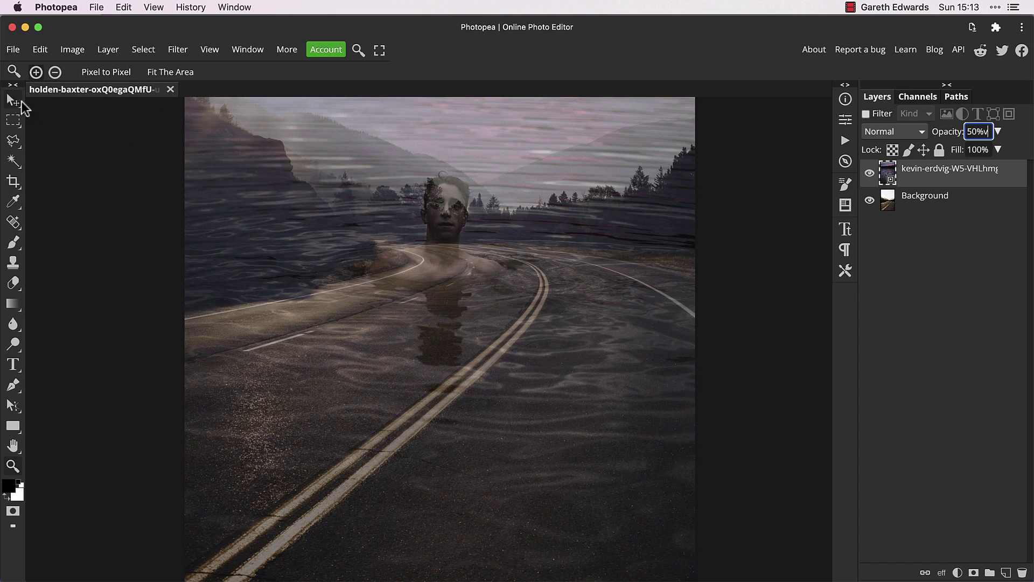
left_click(12, 100)
left_click_drag(473, 256, 466, 399)
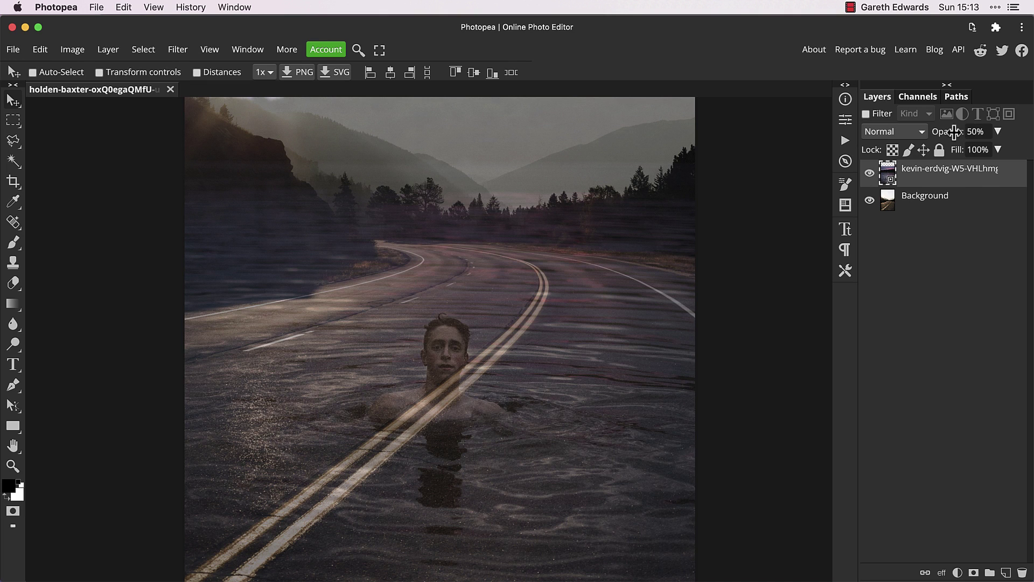
left_click_drag(951, 131, 998, 134)
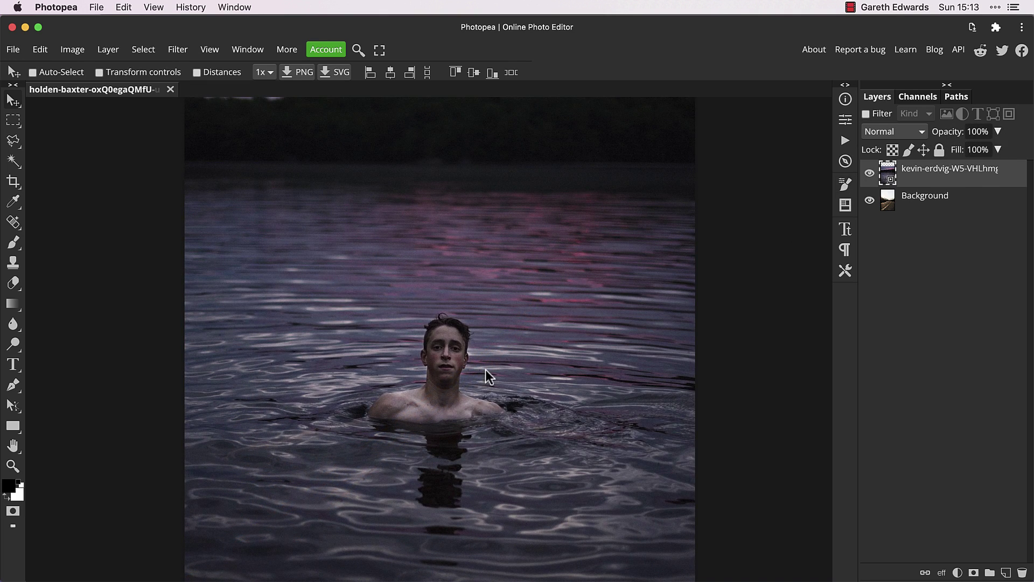
Step: Zoom in on the swimmer and lasso around his head and shoulders along the waterline
key("z")
left_click(436, 402)
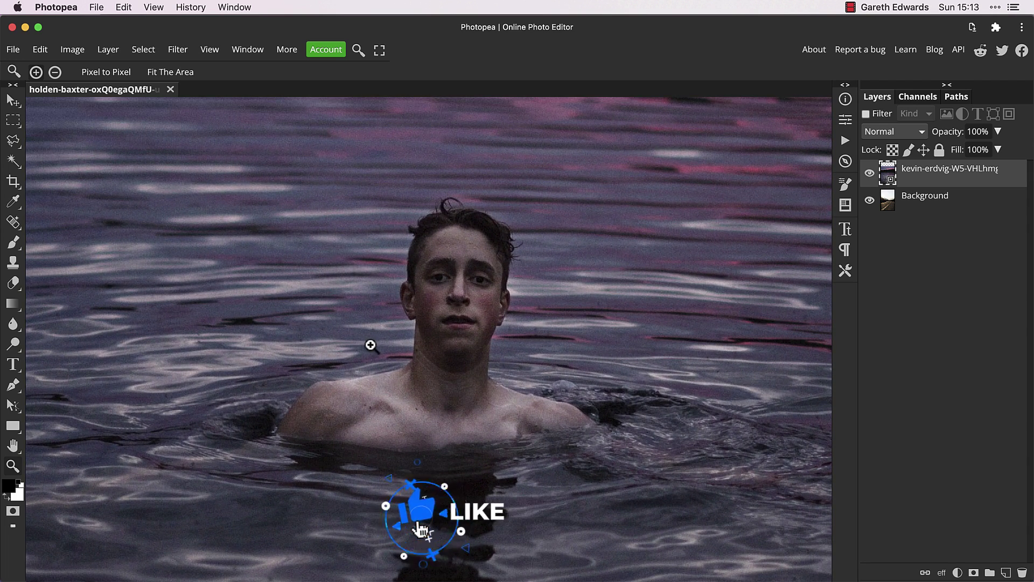
key("l")
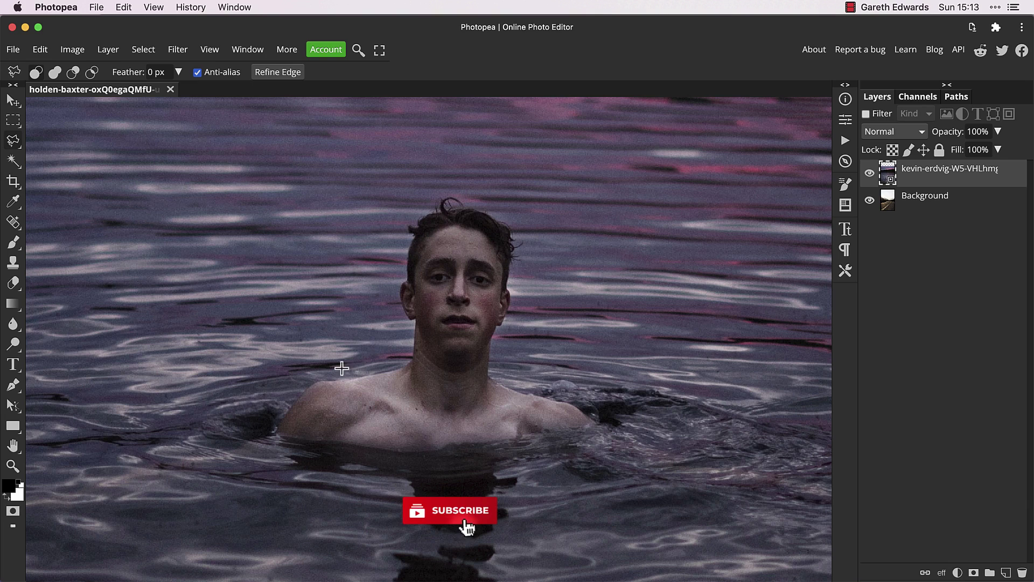
left_click(277, 432)
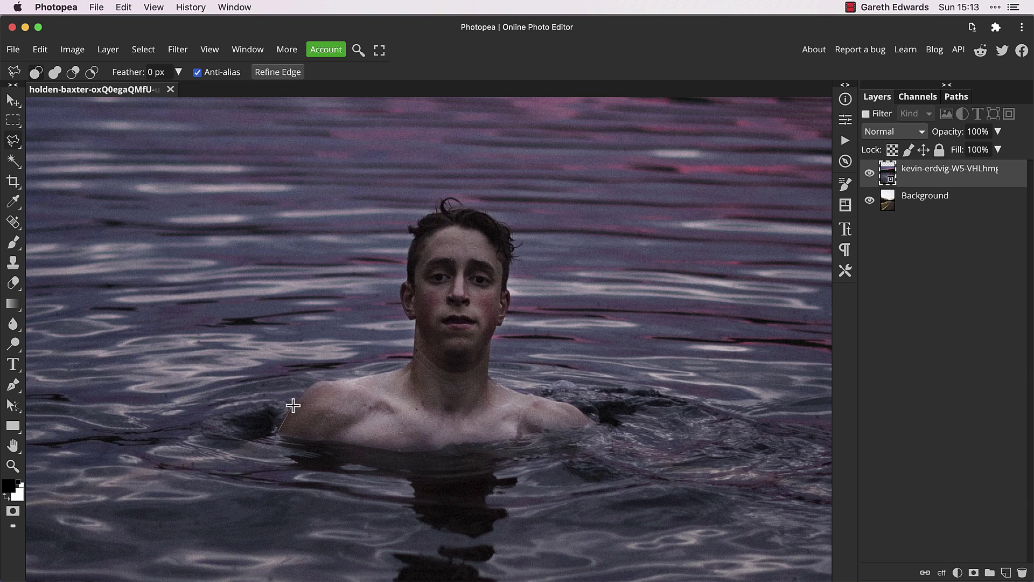
mouse_move(312, 386)
left_mouse_down()
mouse_move(414, 361)
mouse_move(417, 322)
mouse_move(402, 309)
mouse_move(409, 229)
mouse_move(465, 210)
mouse_move(491, 218)
mouse_move(512, 245)
mouse_move(488, 376)
mouse_move(573, 406)
mouse_move(562, 431)
mouse_move(460, 447)
mouse_move(281, 433)
left_mouse_up()
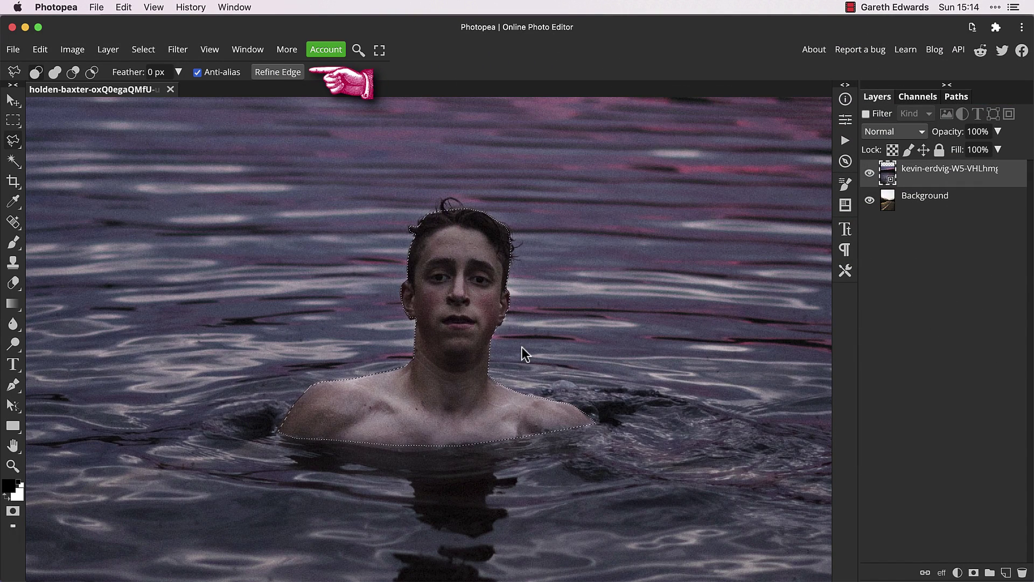
Step: In Refine Edge at 200%, brush over the hair bun and stray strands beside the head
key("super+alt+r")
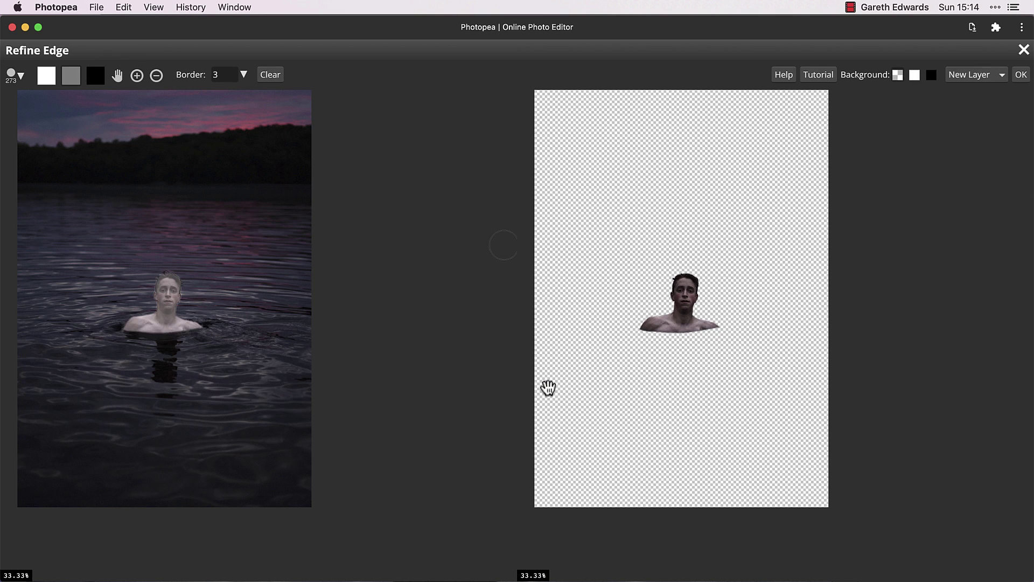
key("super+equal")
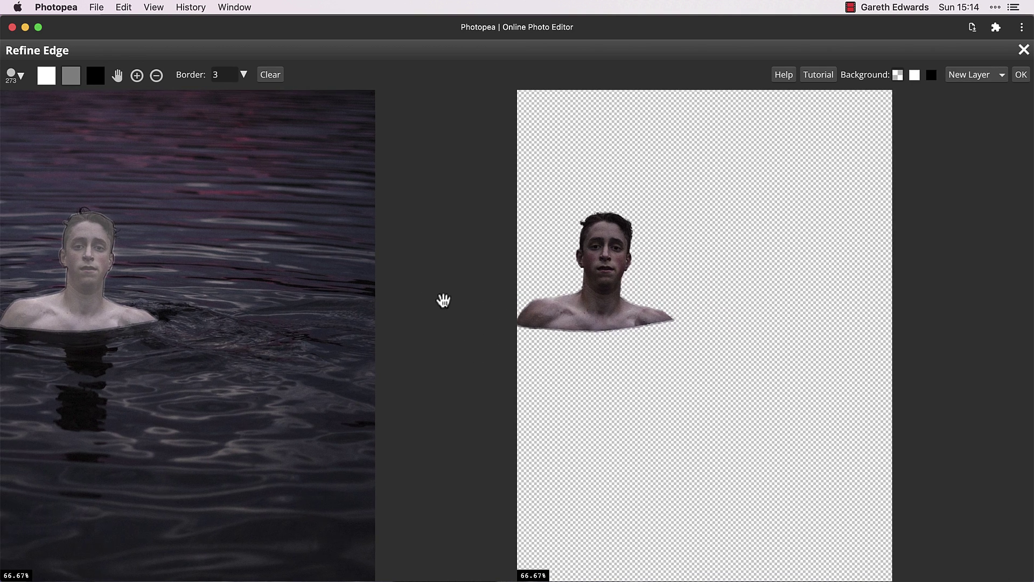
left_click_drag(444, 300, 555, 317)
key("super+equal")
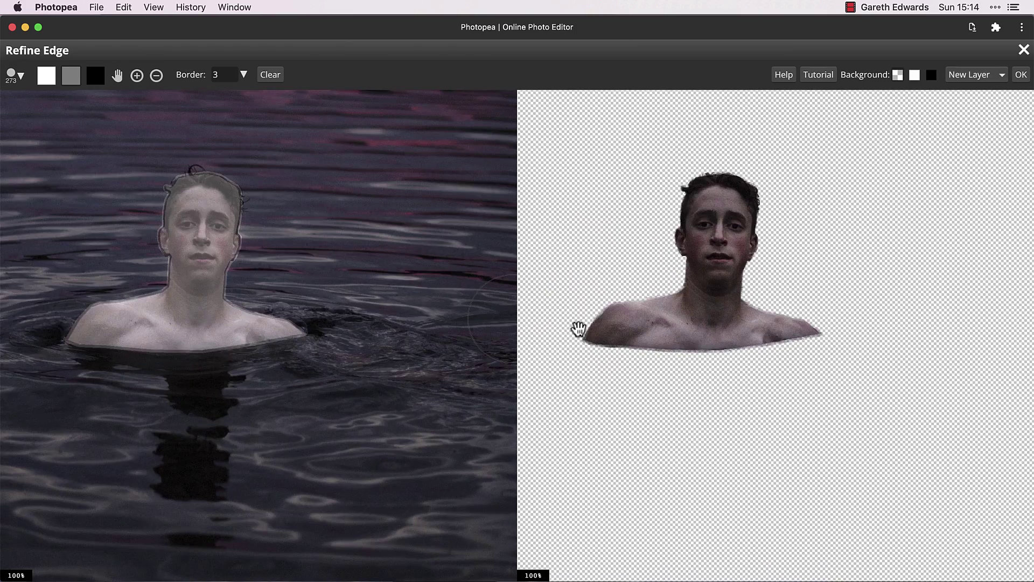
key("super+equal")
left_click_drag(483, 273, 606, 390)
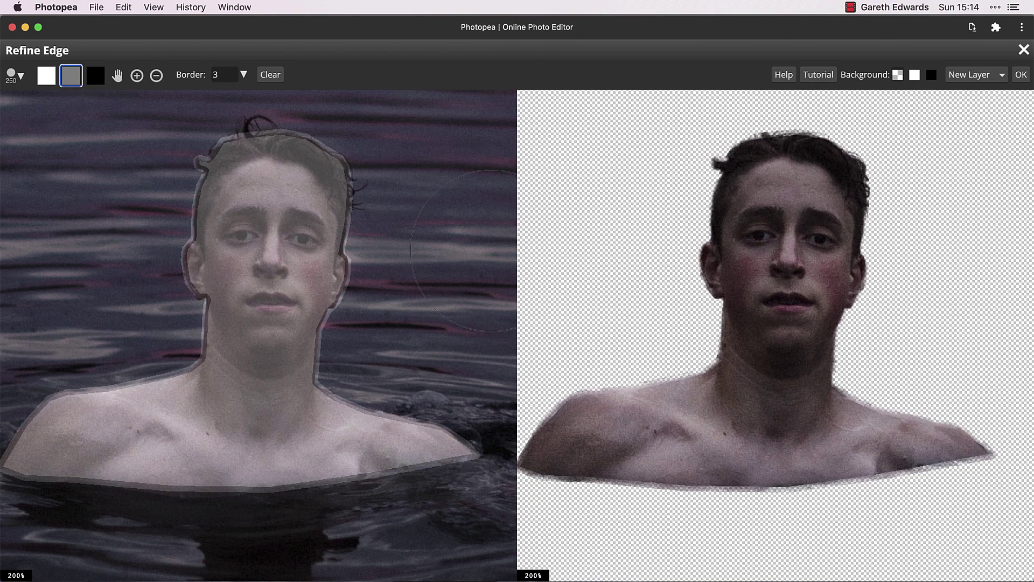
key("bracketleft")
key("bracketleft")
key("bracketleft")
key("bracketleft")
key("bracketleft")
key("bracketleft")
key("bracketleft")
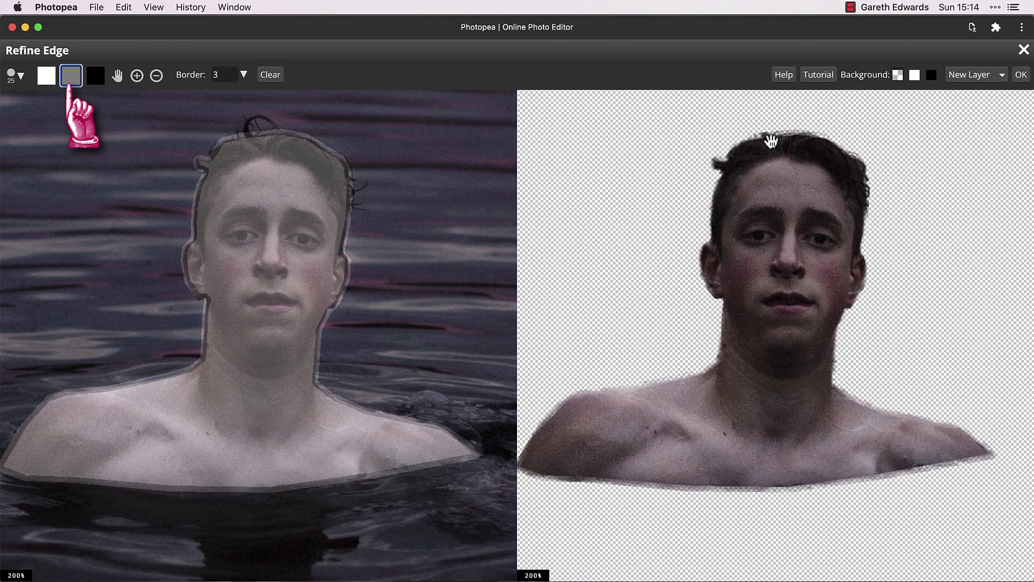
mouse_move(248, 128)
left_mouse_down()
mouse_move(267, 119)
mouse_move(258, 124)
left_mouse_up()
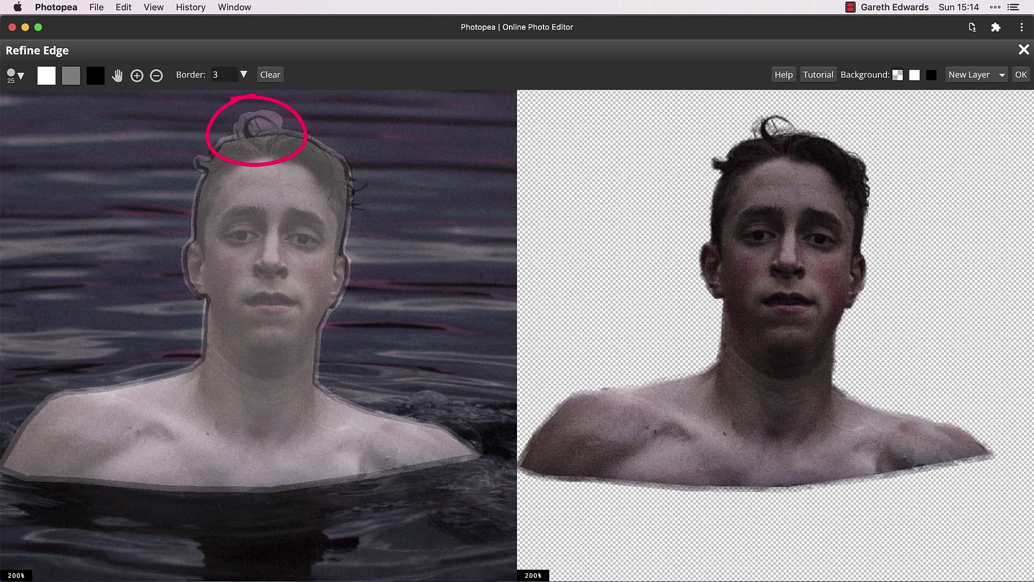
mouse_move(370, 210)
left_mouse_down()
mouse_move(363, 186)
mouse_move(358, 214)
left_mouse_up()
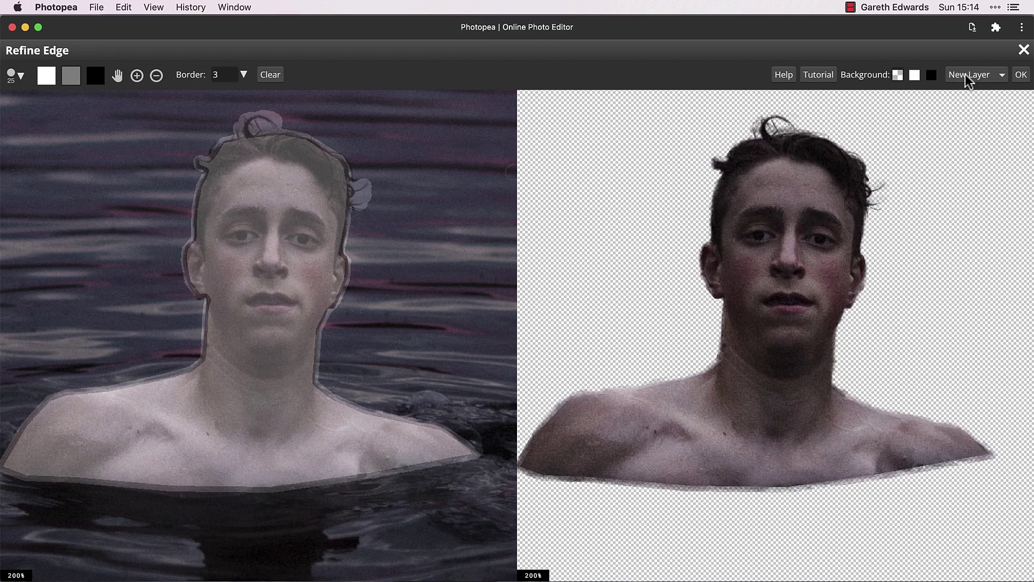
Step: Output the refined cutout as a new layer and name it Swimmer
left_click(1021, 76)
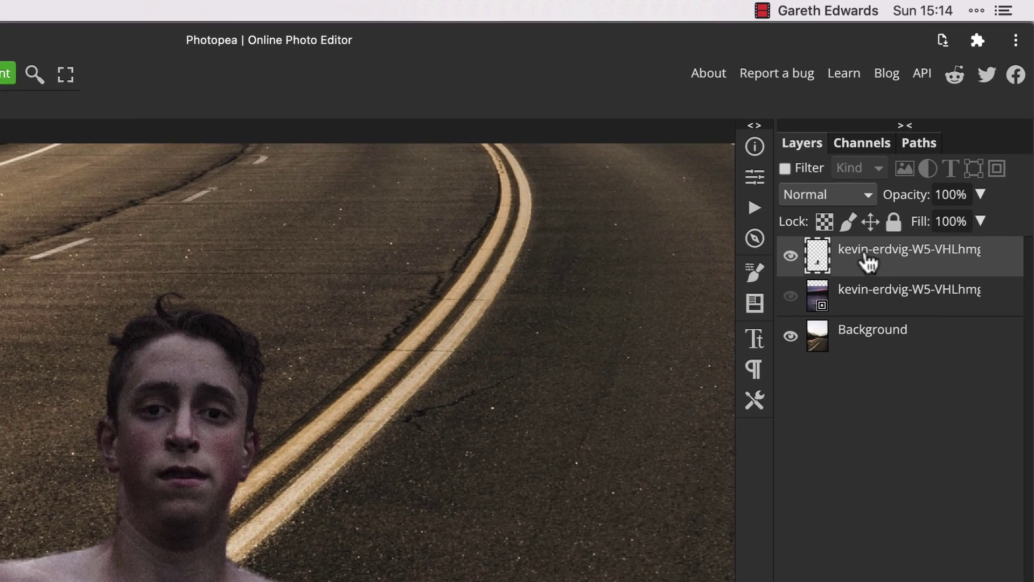
double_click(905, 199)
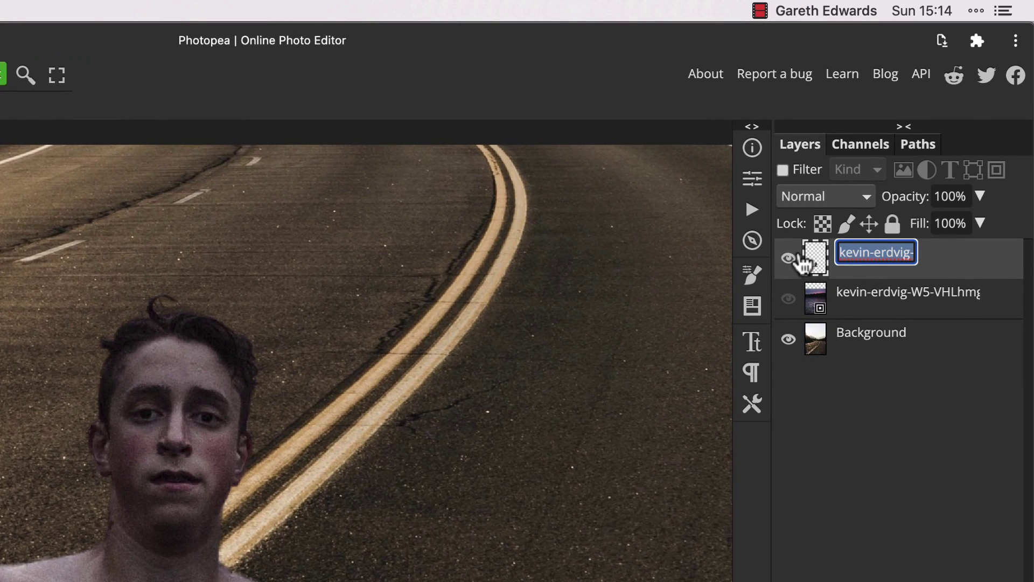
type("Swimmer")
key("Return")
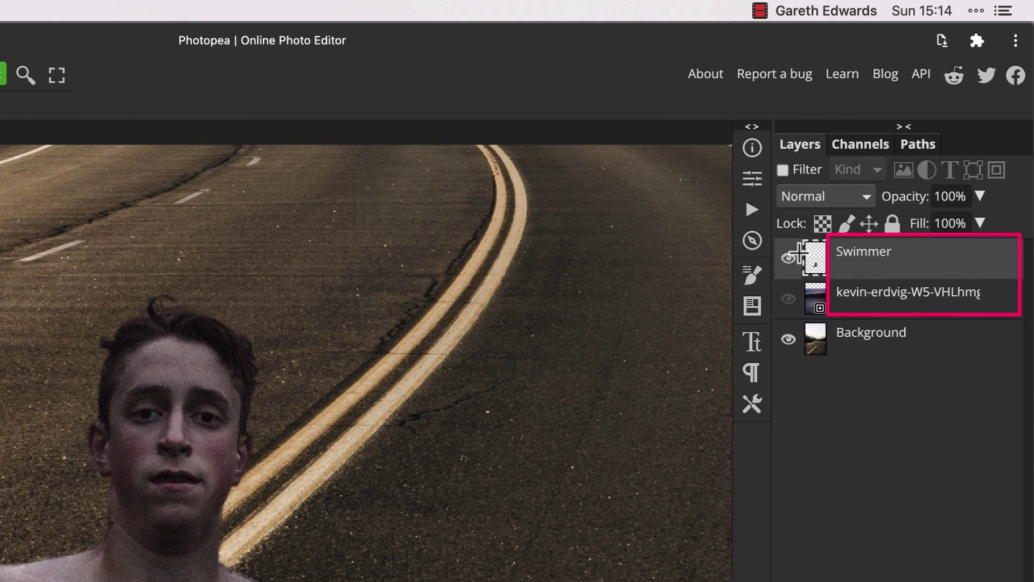
Step: Rename the original photo layer to Water and make it visible again
double_click(851, 292)
type("Water")
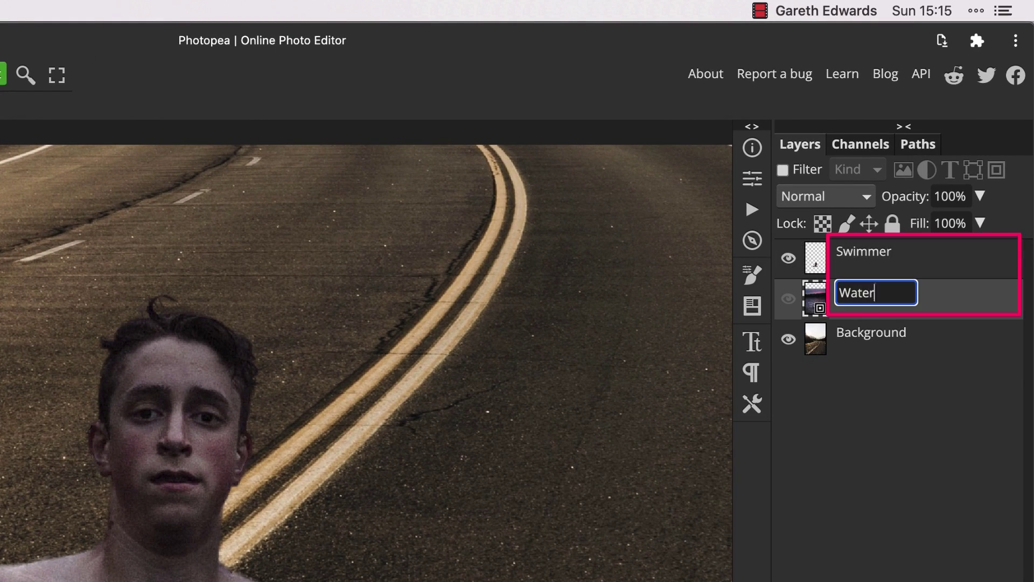
key("Return")
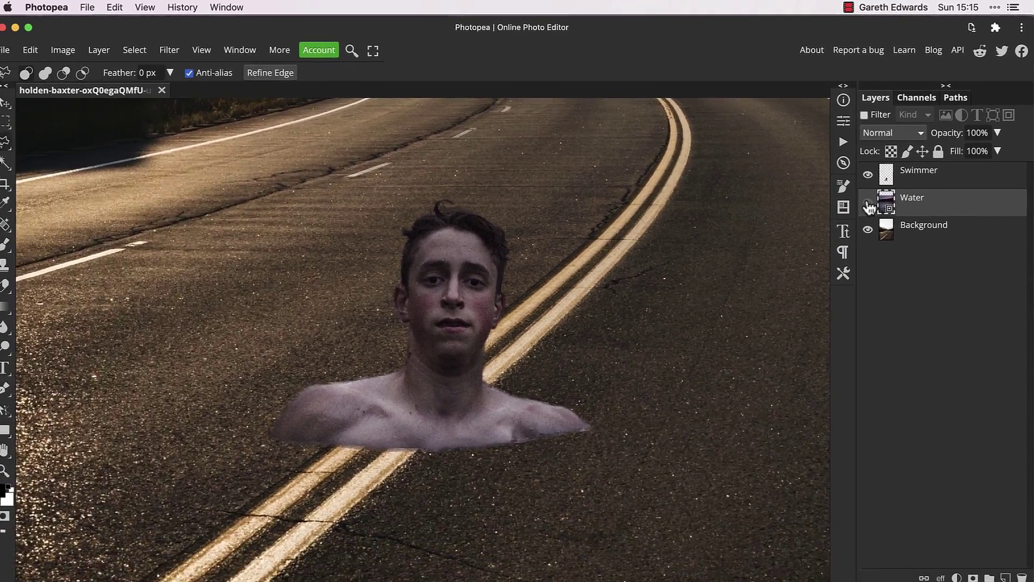
left_click(788, 298)
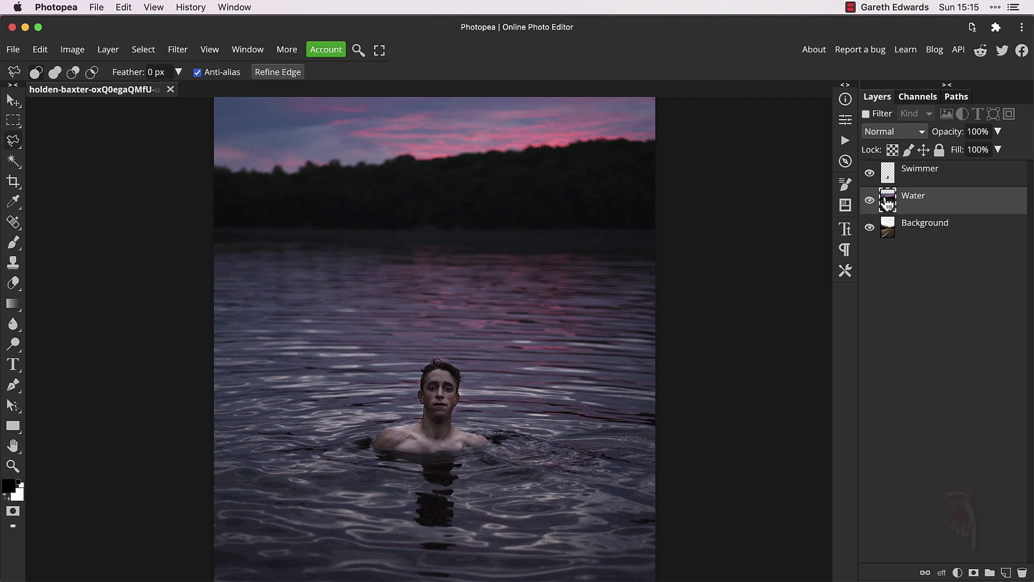
Step: Mask the Water layer with a short upward gradient so the road shows above the swimmer
left_click(973, 572)
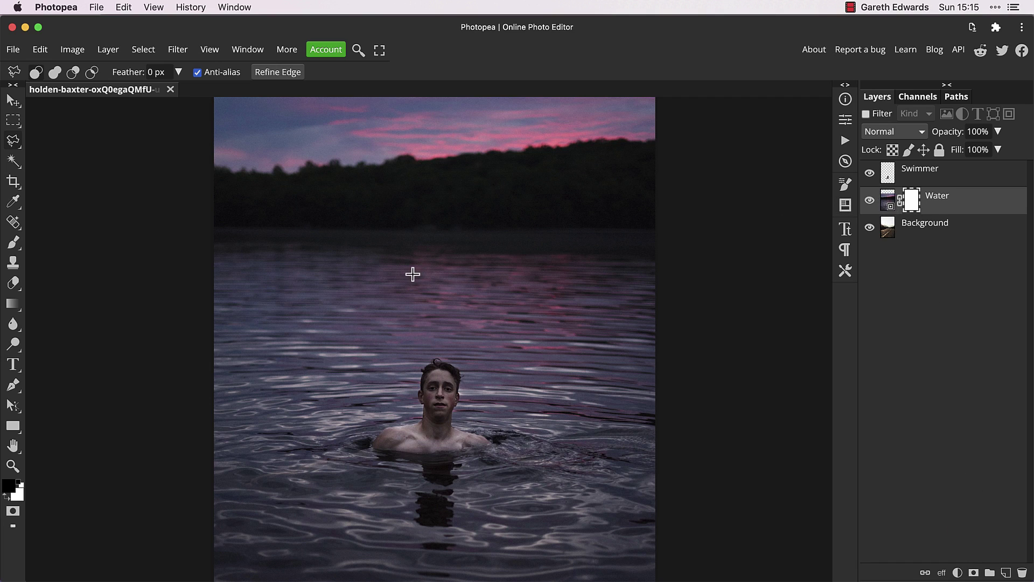
key("g")
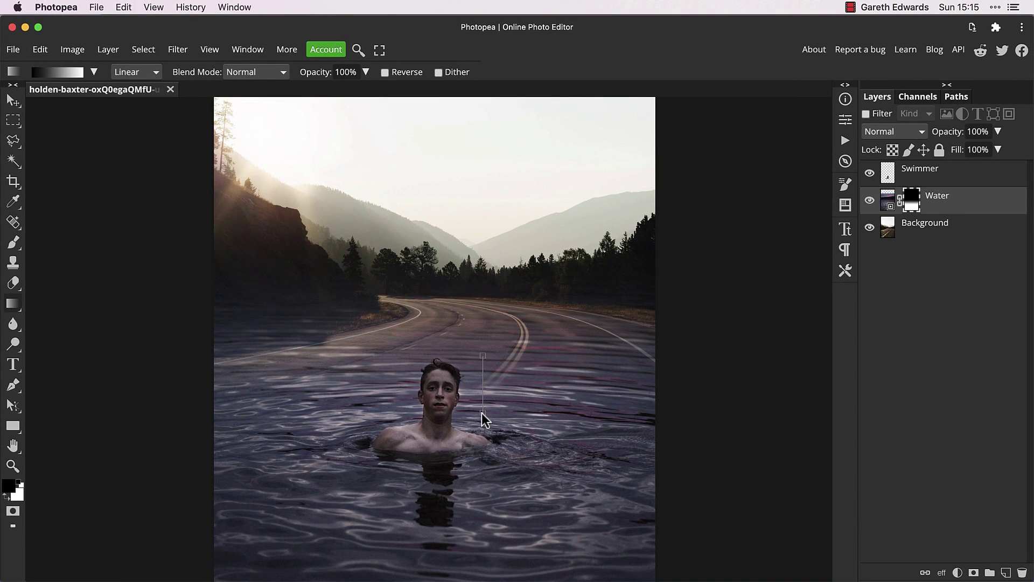
left_click_drag(481, 419, 482, 419)
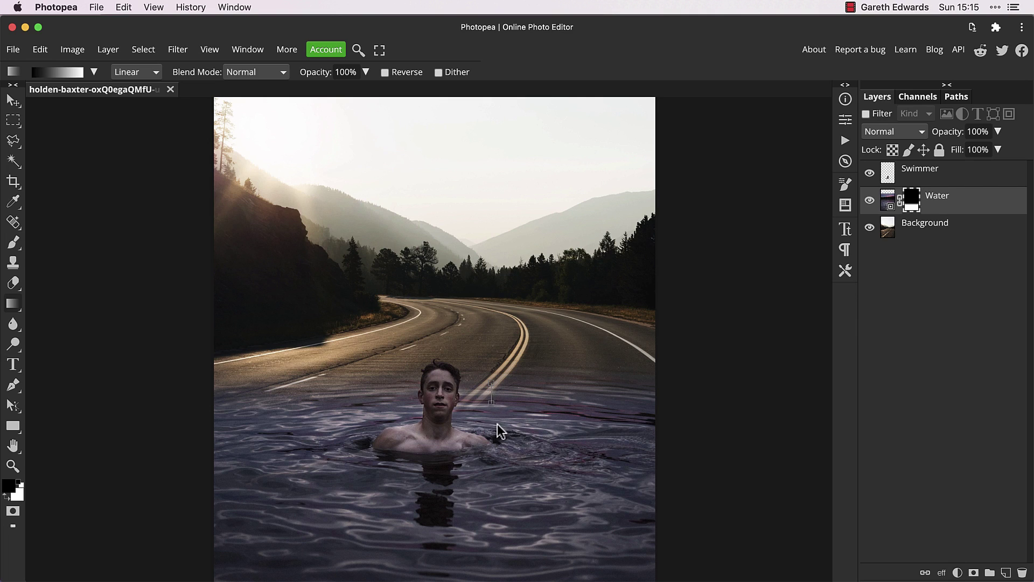
left_click_drag(497, 423, 496, 423)
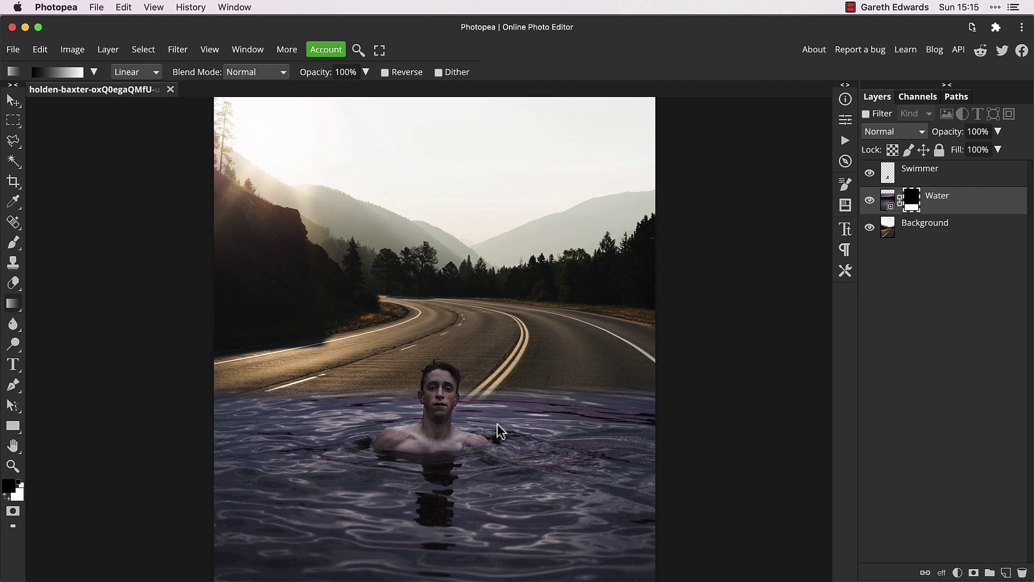
key("super+plus")
left_click_drag(522, 427, 521, 367)
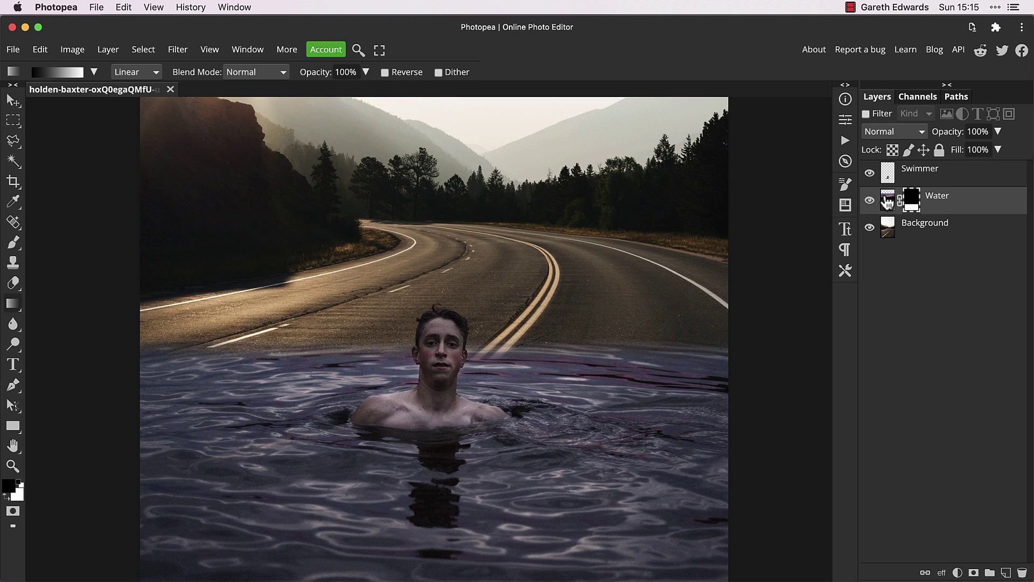
Step: Group Swimmer and Water into a folder named 'Water - swimmer' and expand it
left_click(888, 202)
left_click(939, 180, "shift")
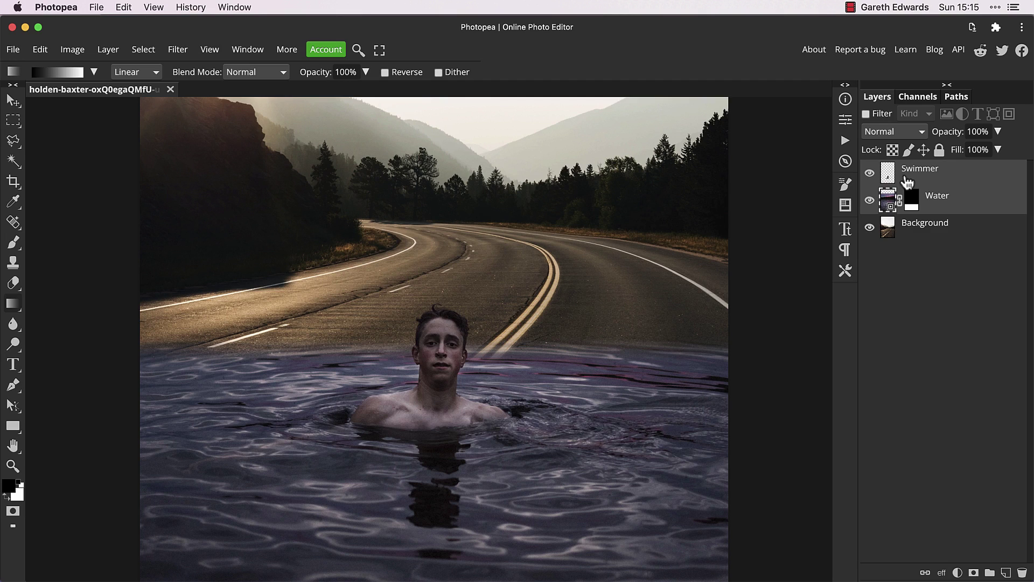
key("super+g")
double_click(921, 169)
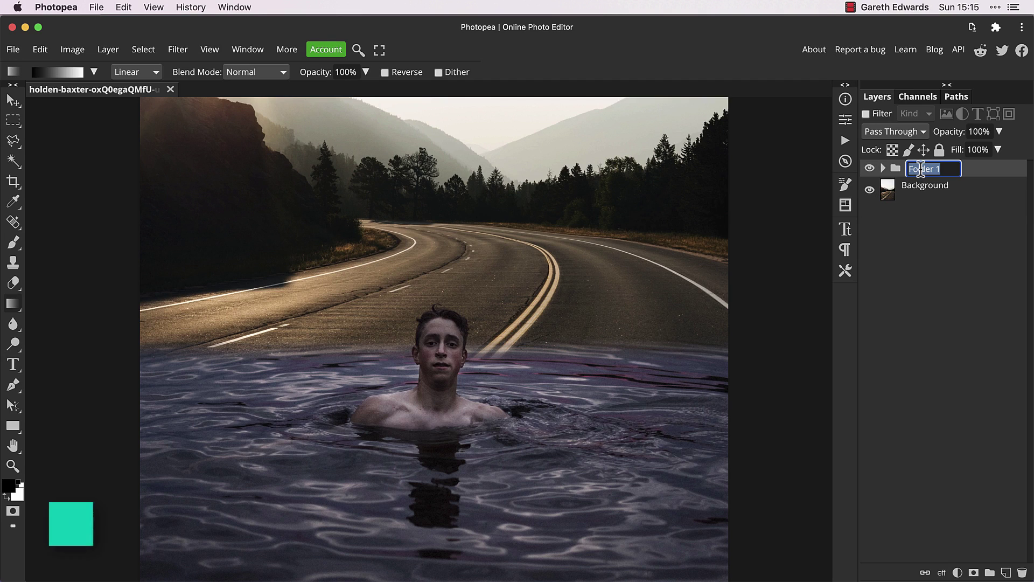
type("Water -")
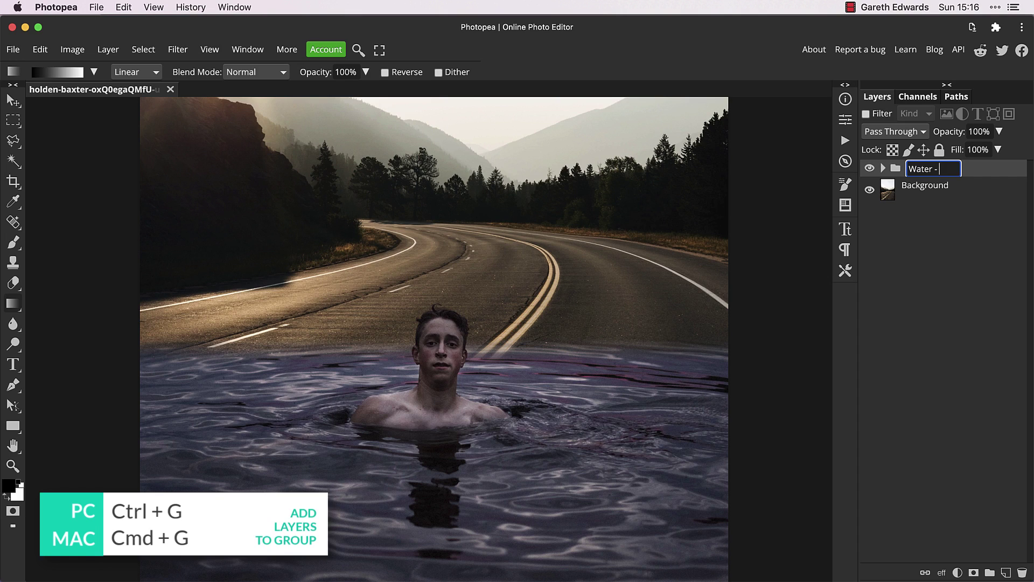
type(" swimmer")
key("Return")
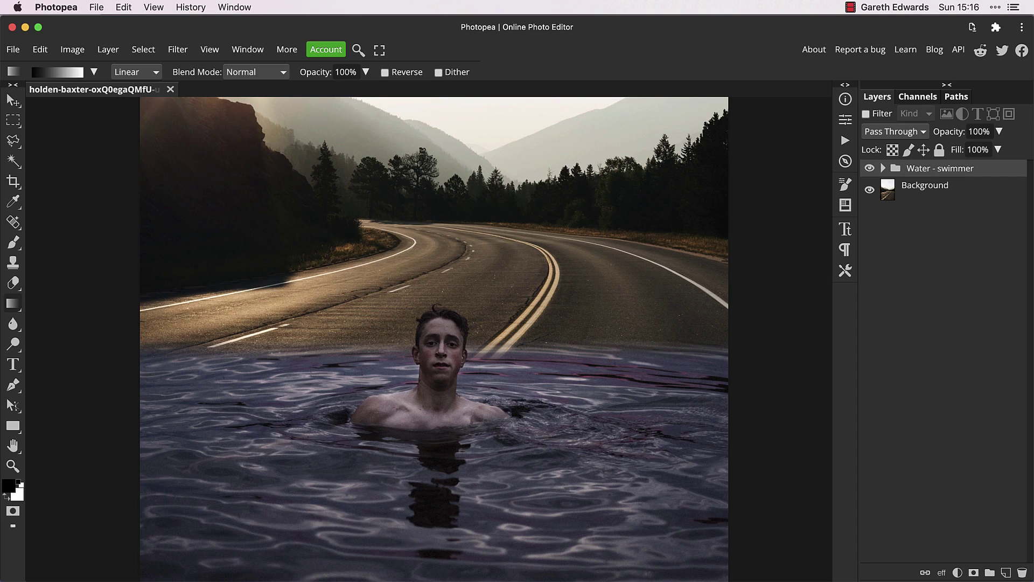
left_click(883, 168)
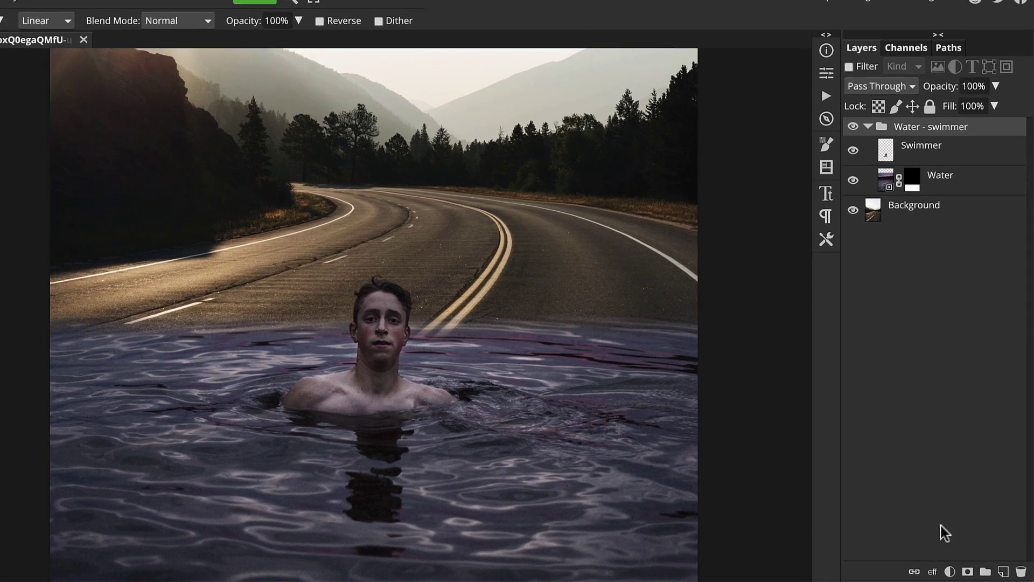
Step: Add a Color Balance layer above the Water - swimmer group and clip it to the group
left_click(957, 572)
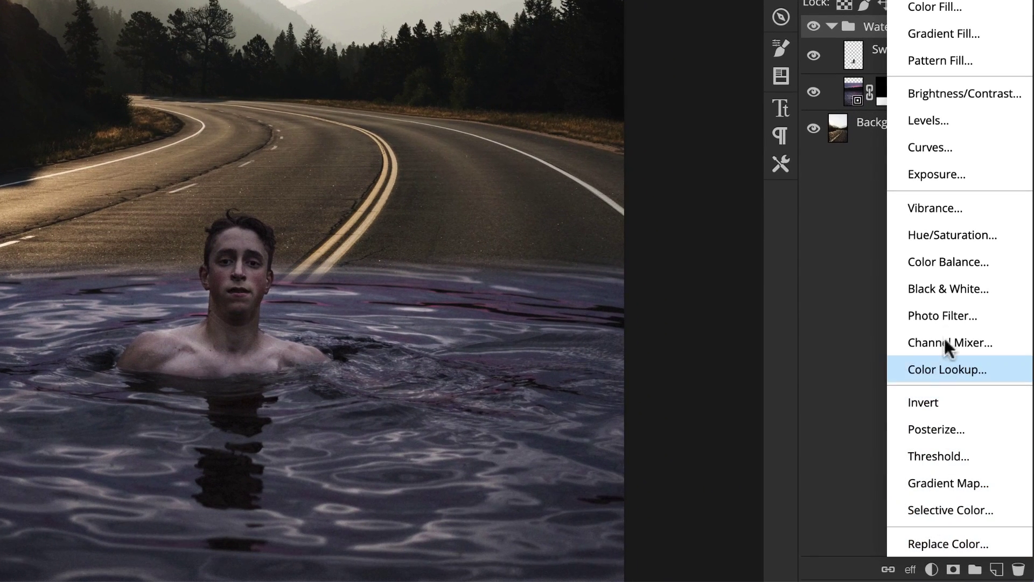
left_click(954, 262)
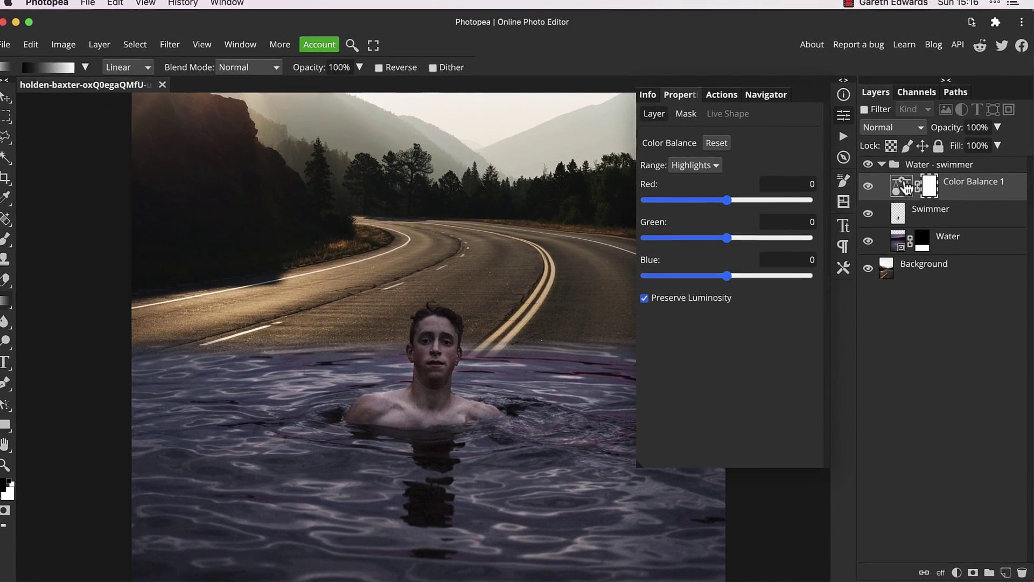
left_click_drag(859, 57, 863, 33)
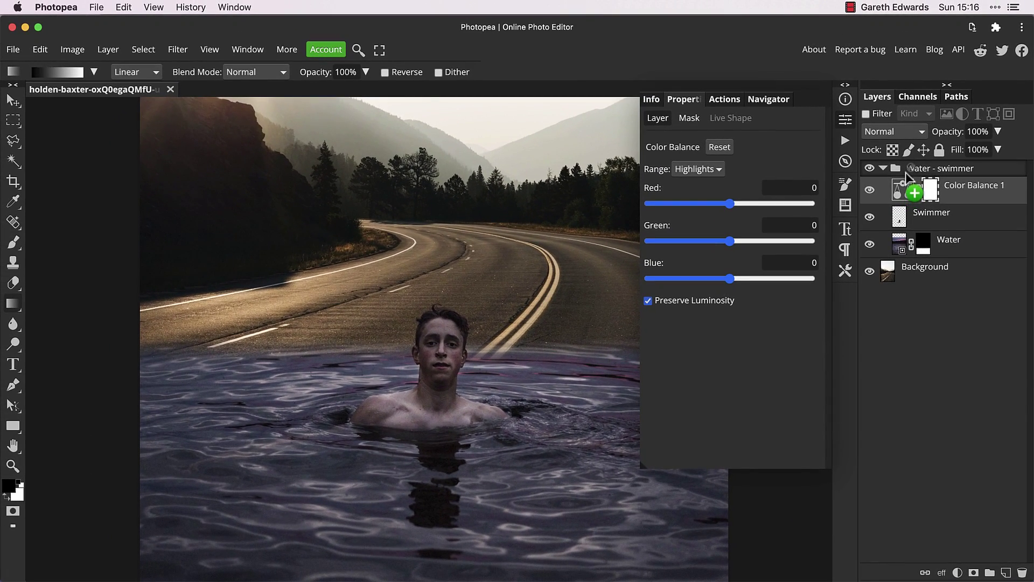
left_click_drag(906, 175, 908, 192)
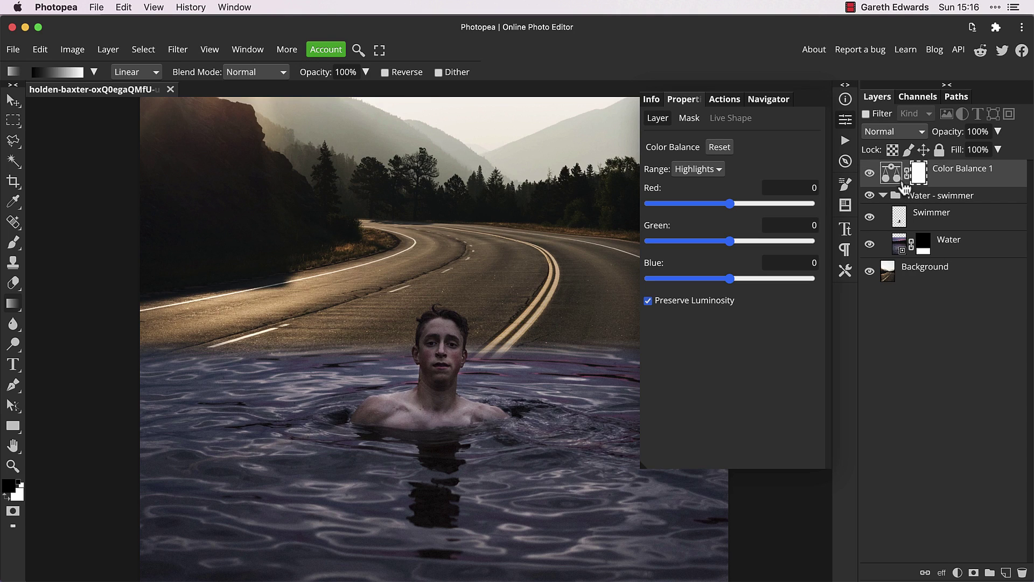
left_click(896, 177, "alt")
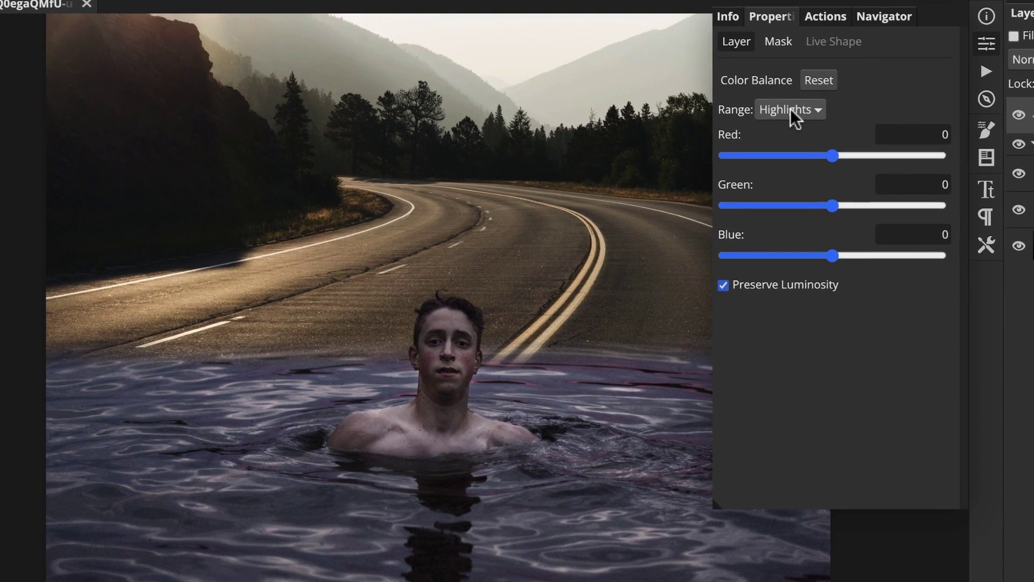
Step: Set the Color Balance midtones Blue to -30
left_click(698, 169)
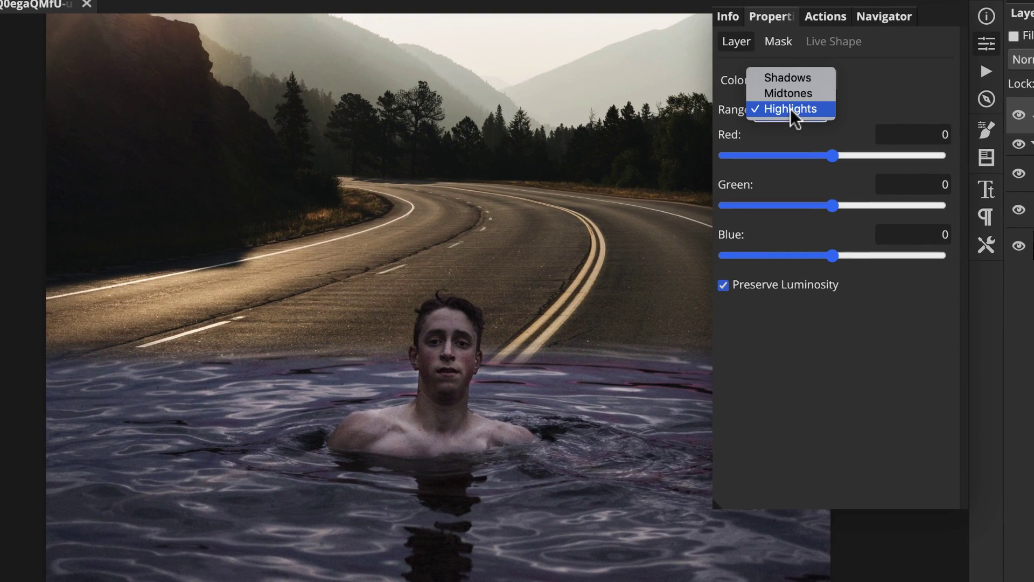
left_click(794, 93)
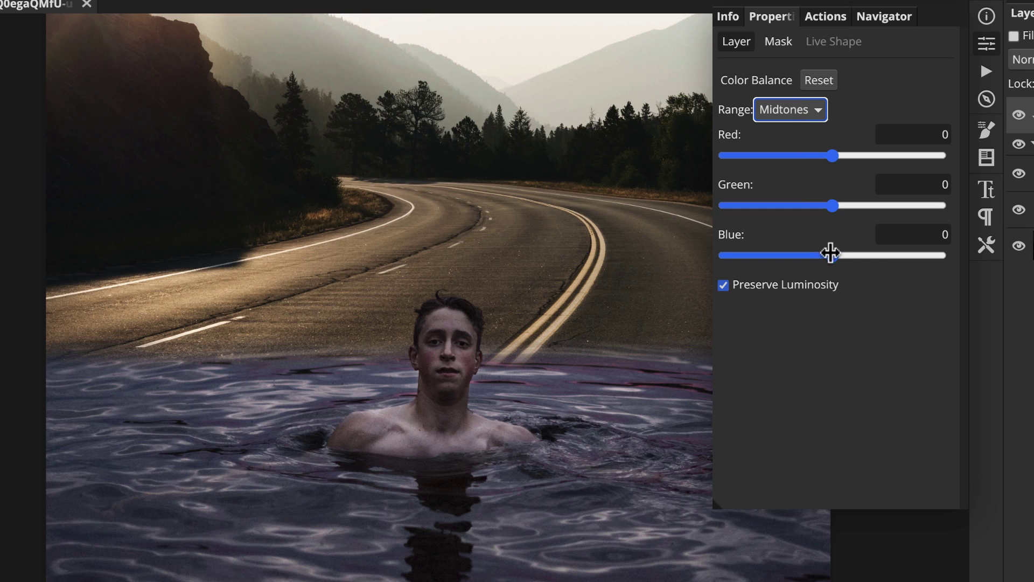
left_click_drag(830, 253, 800, 258)
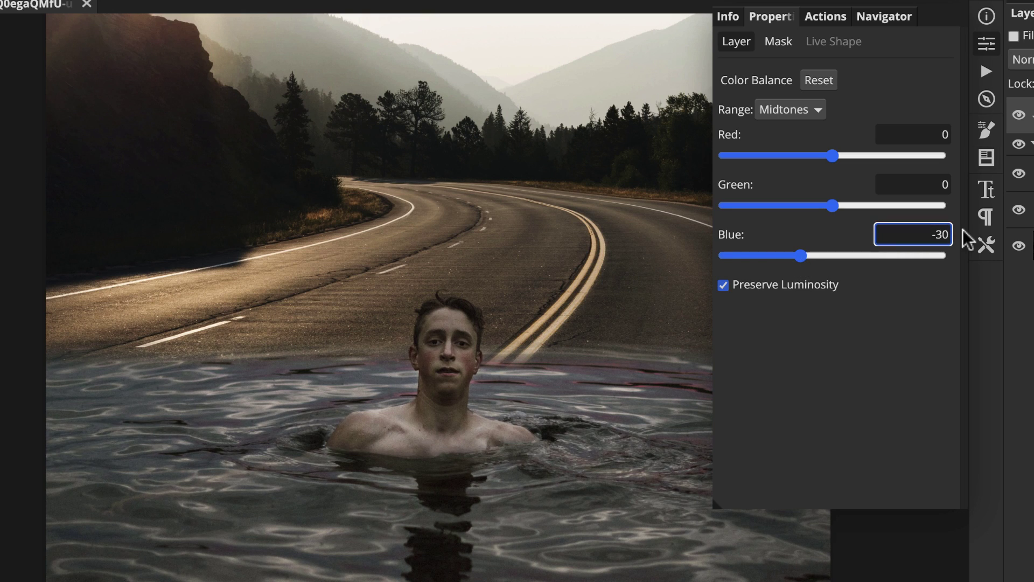
Step: Set the Color Balance highlights to Blue -30 and Green -5
left_click(807, 110)
left_click(807, 124)
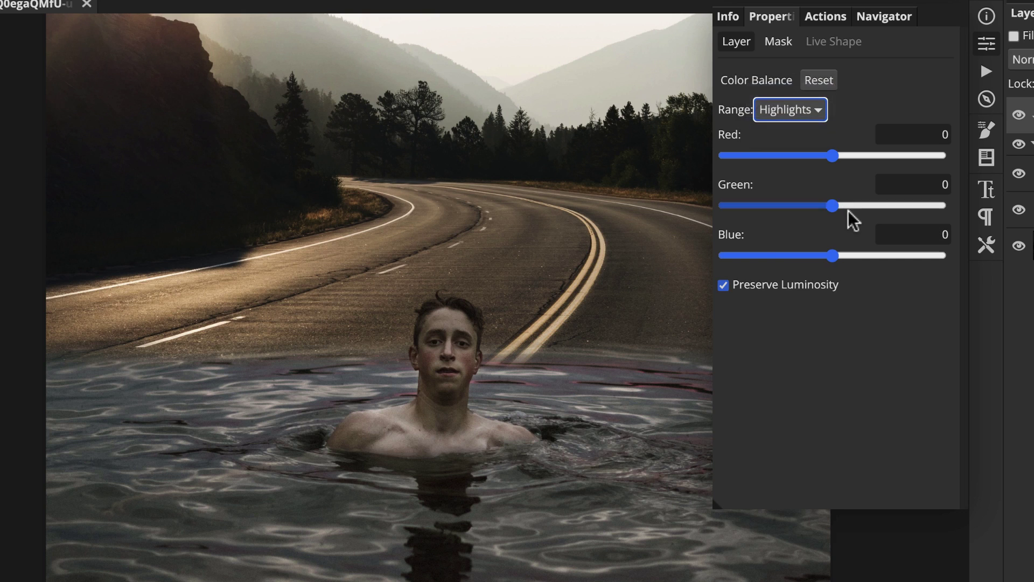
left_click(913, 235)
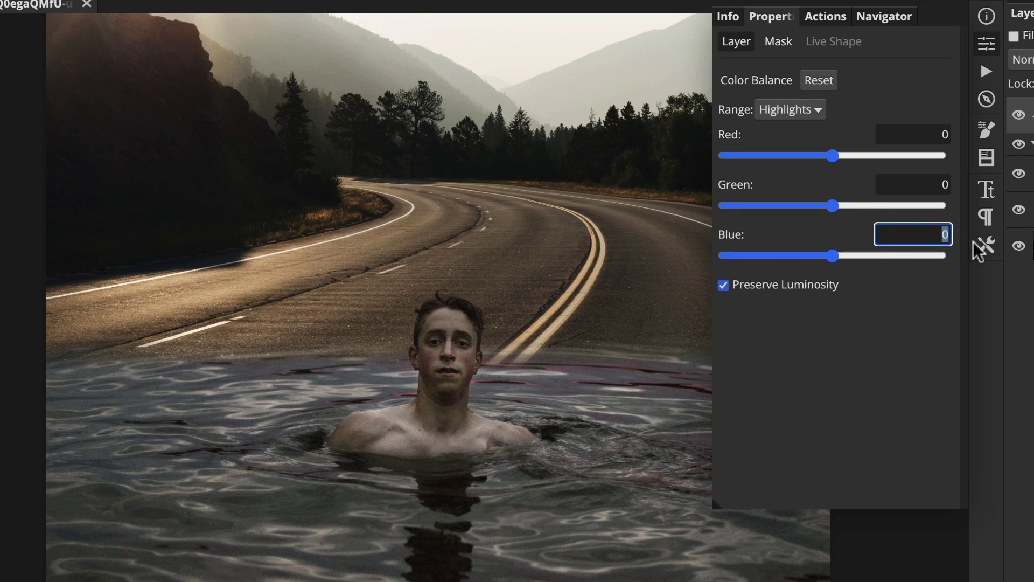
key("BackSpace")
type("-30")
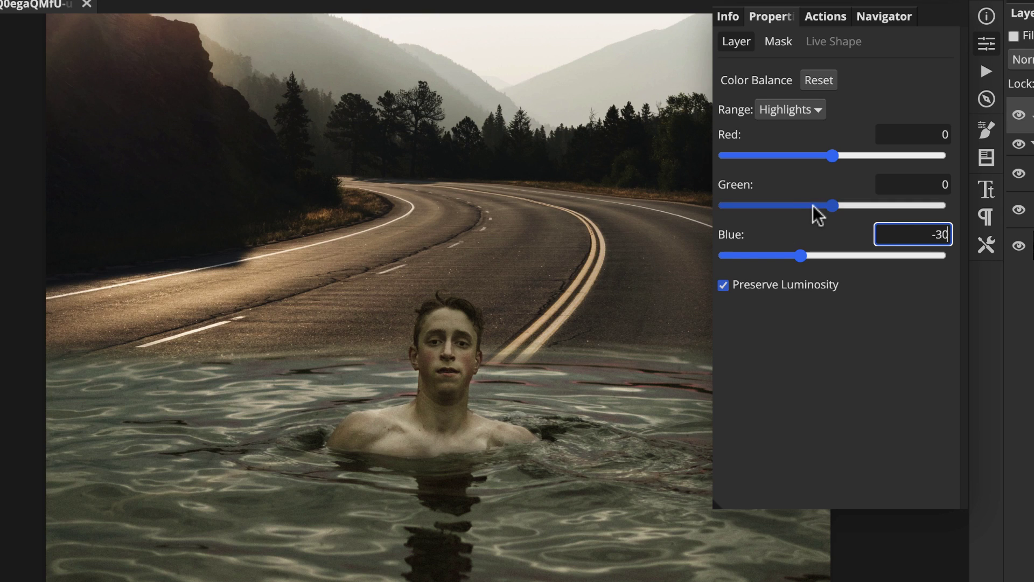
left_click(905, 184)
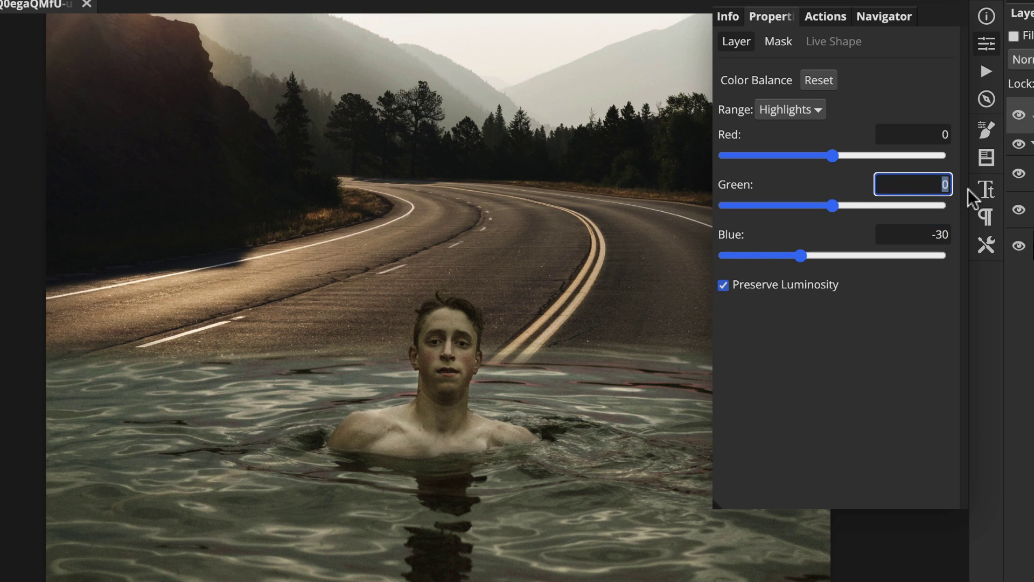
key("BackSpace")
type("-5")
Step: Close Properties and toggle Color Balance 1 off and on to compare
left_click(986, 47)
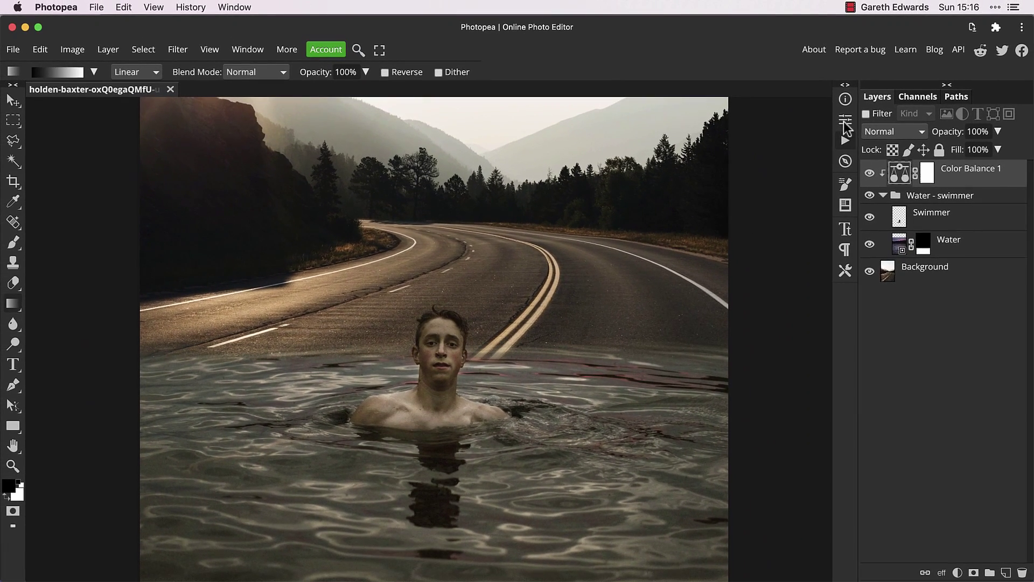
left_click(870, 174)
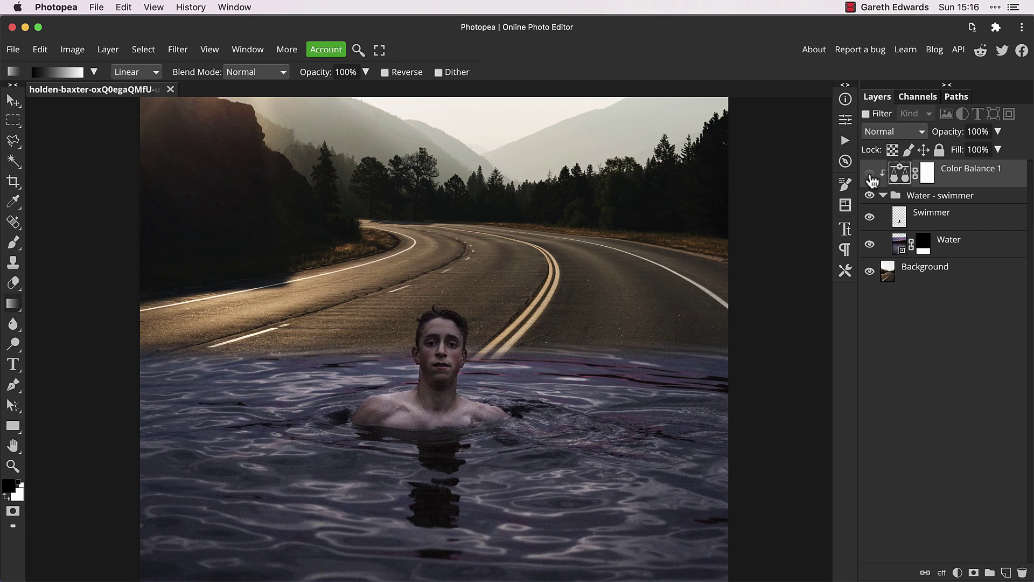
left_click(870, 173)
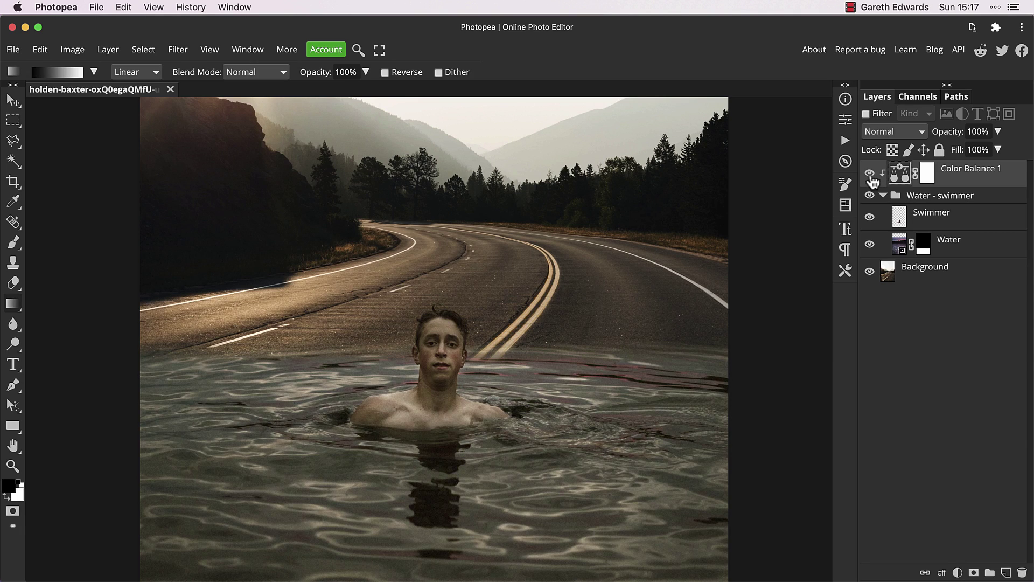
Step: Add a Selective Color adjustment above the Water layer and clip it to Water
left_click(898, 245)
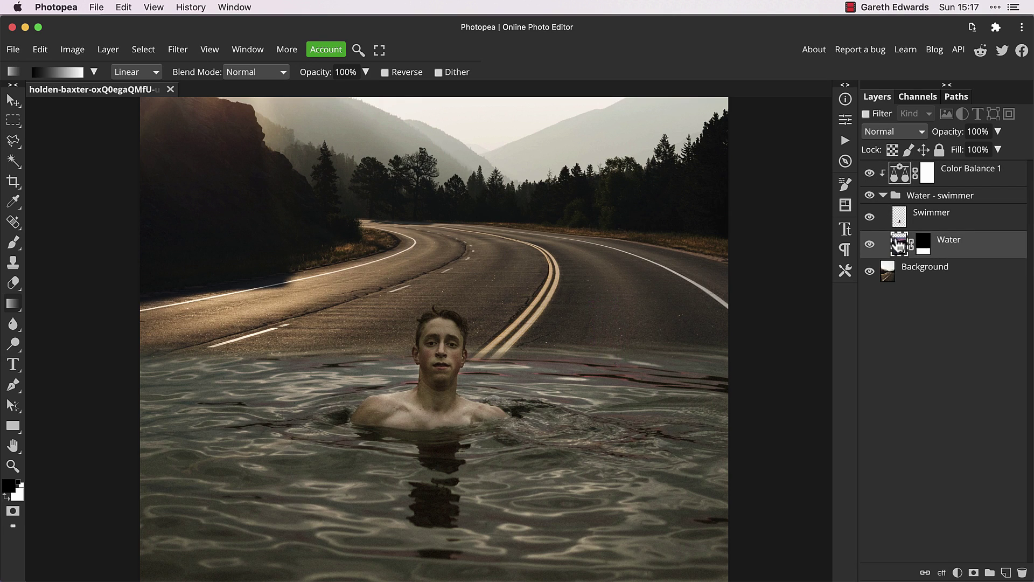
left_click(957, 572)
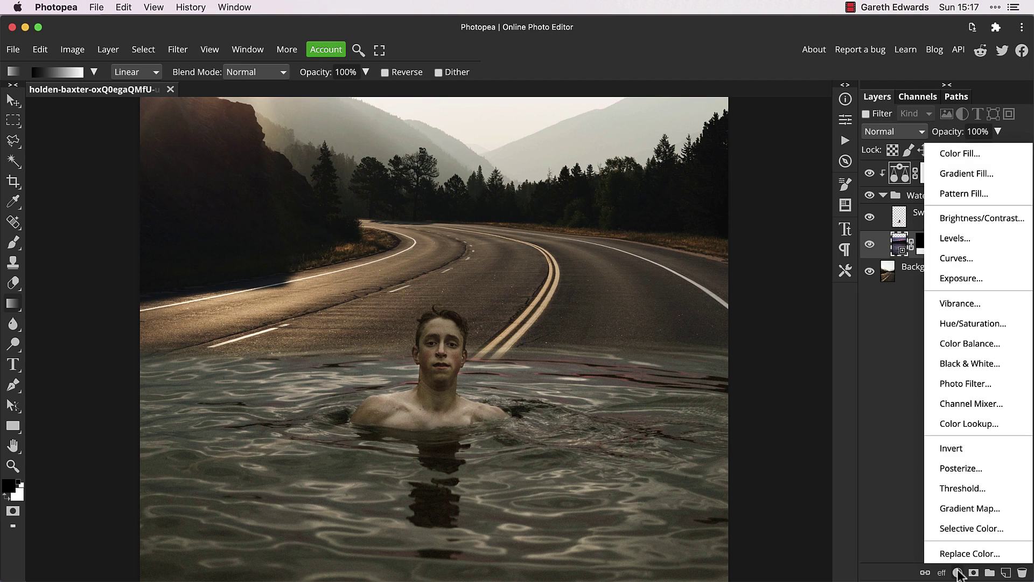
left_click(967, 528)
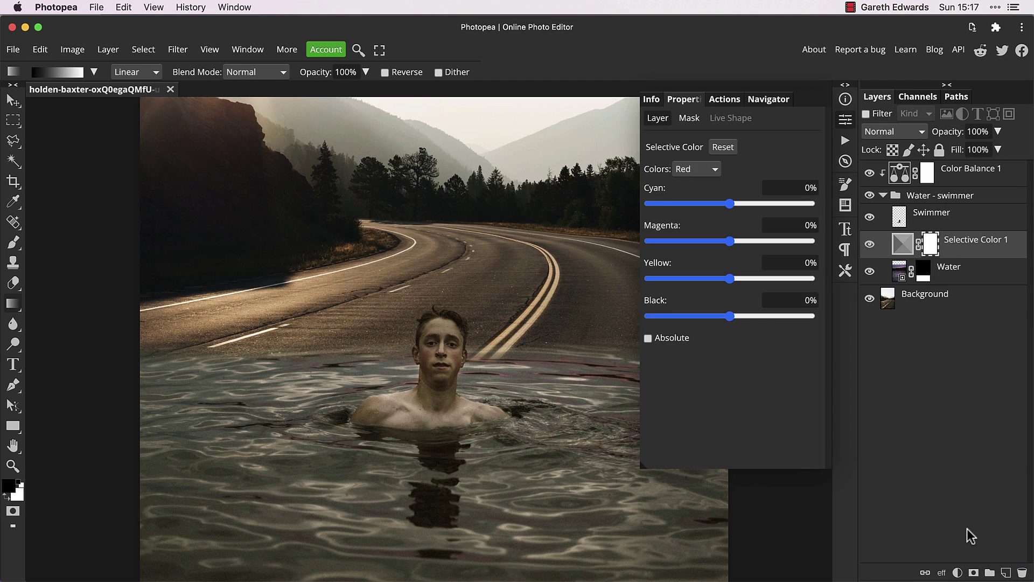
left_click(907, 251, "alt")
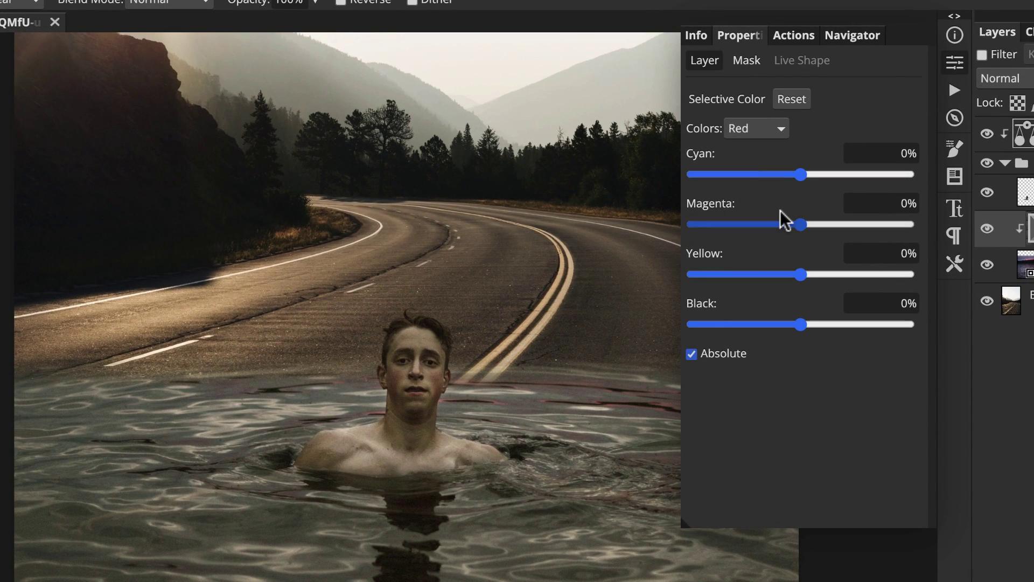
Step: Set Magenta to -100% for both the Reds and the Magentas ranges
left_click(870, 205)
type("-100")
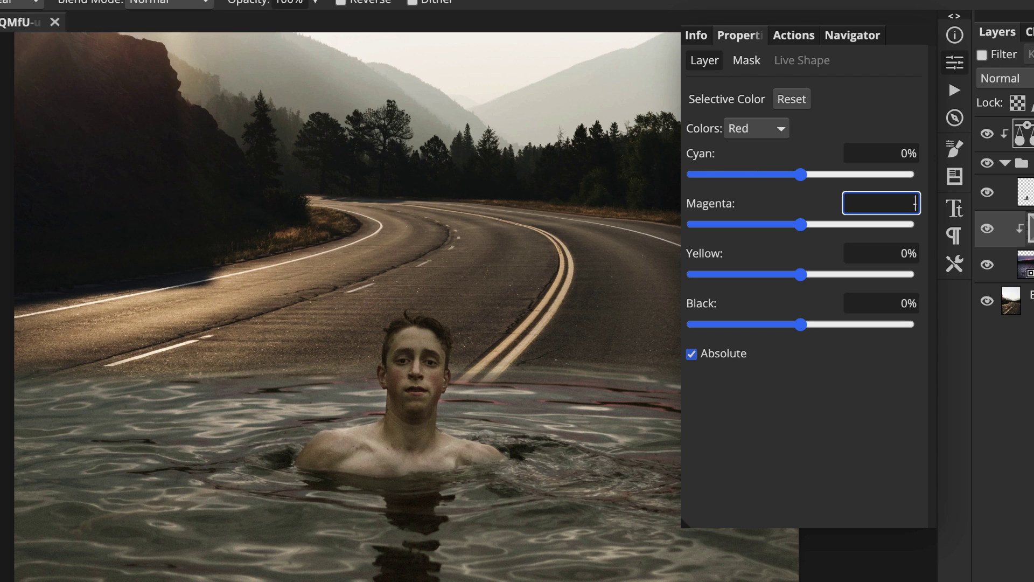
key("Return")
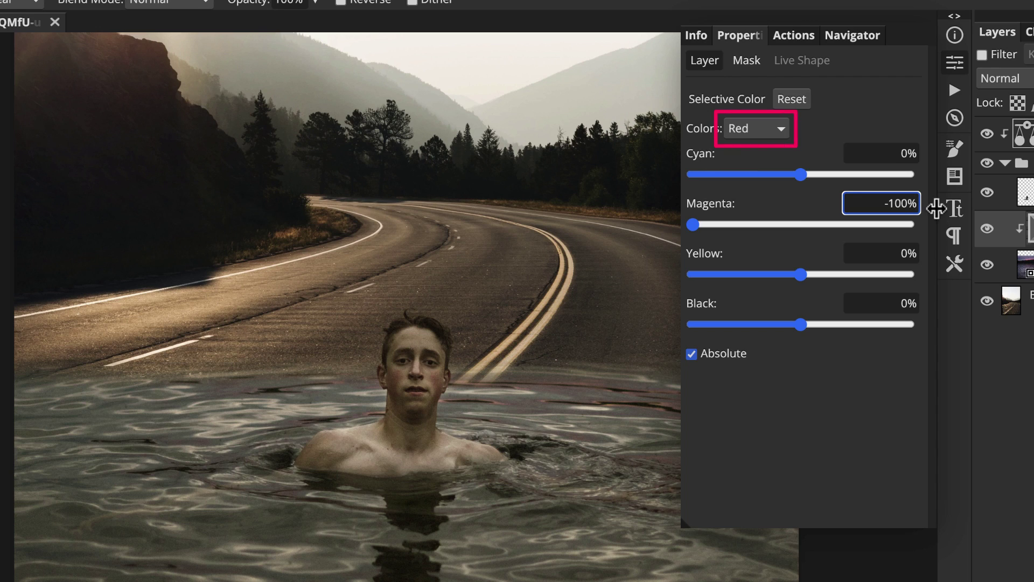
left_click(778, 134)
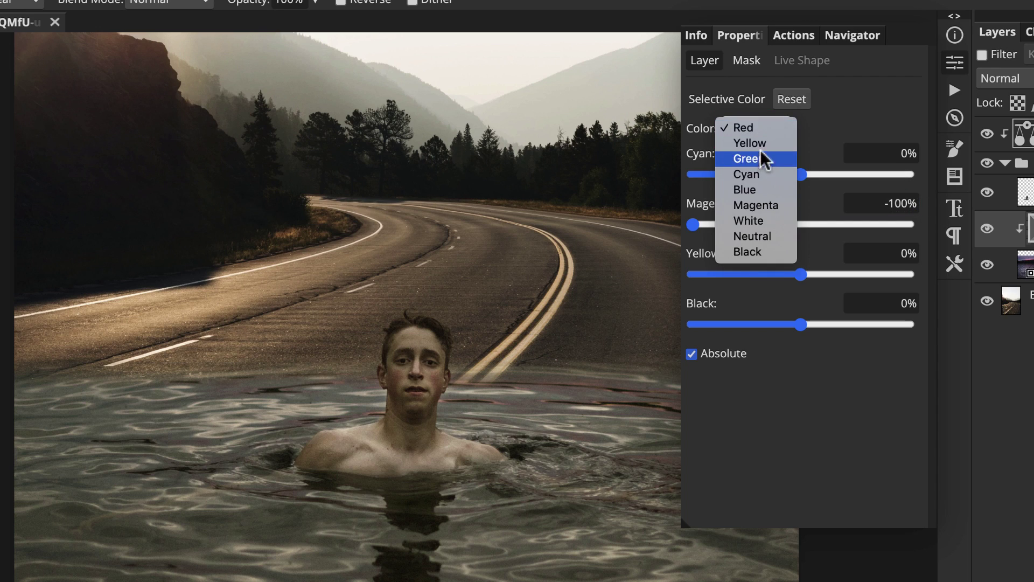
left_click(759, 206)
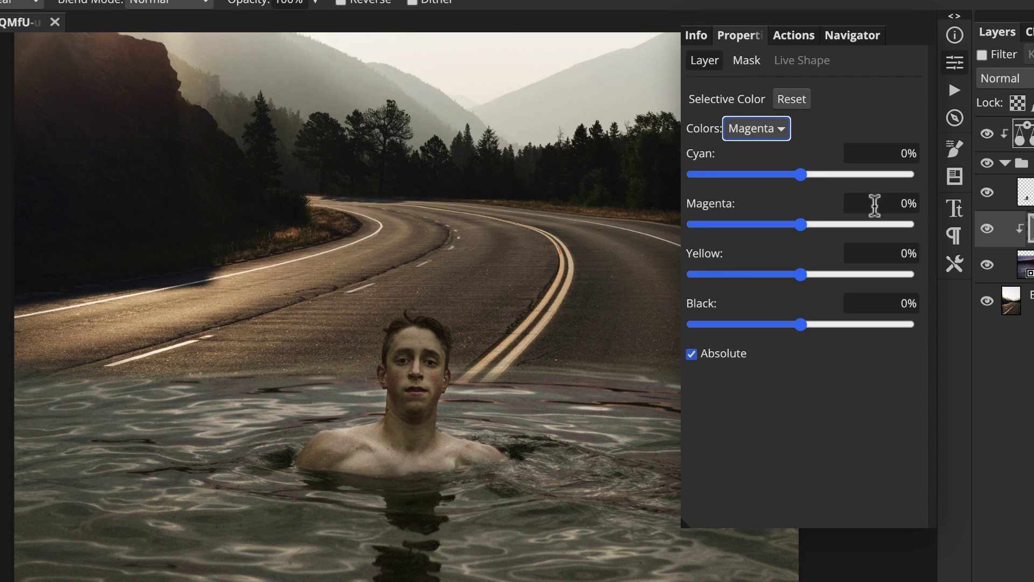
left_click(875, 204)
key("BackSpace")
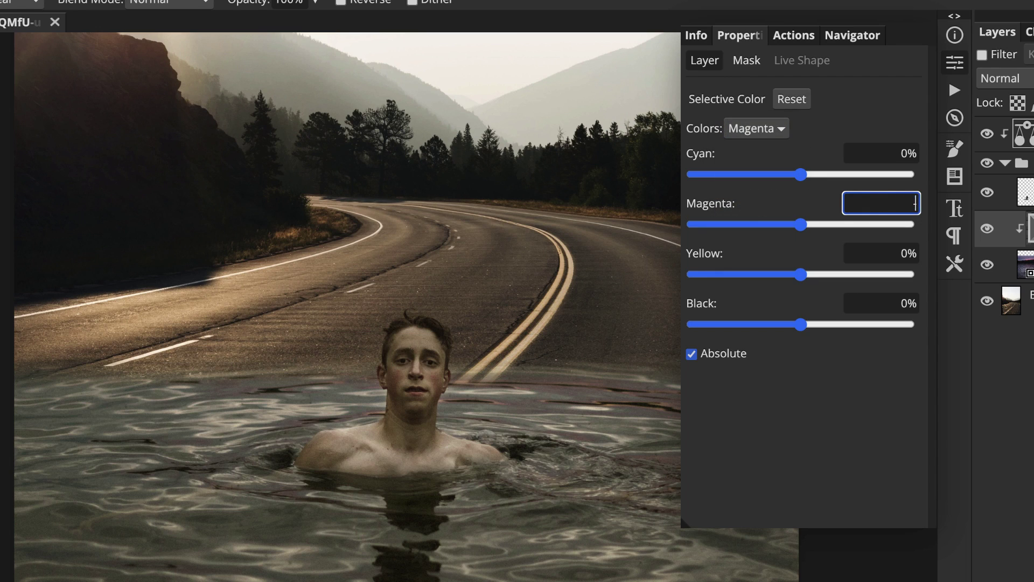
type("-100")
key("Return")
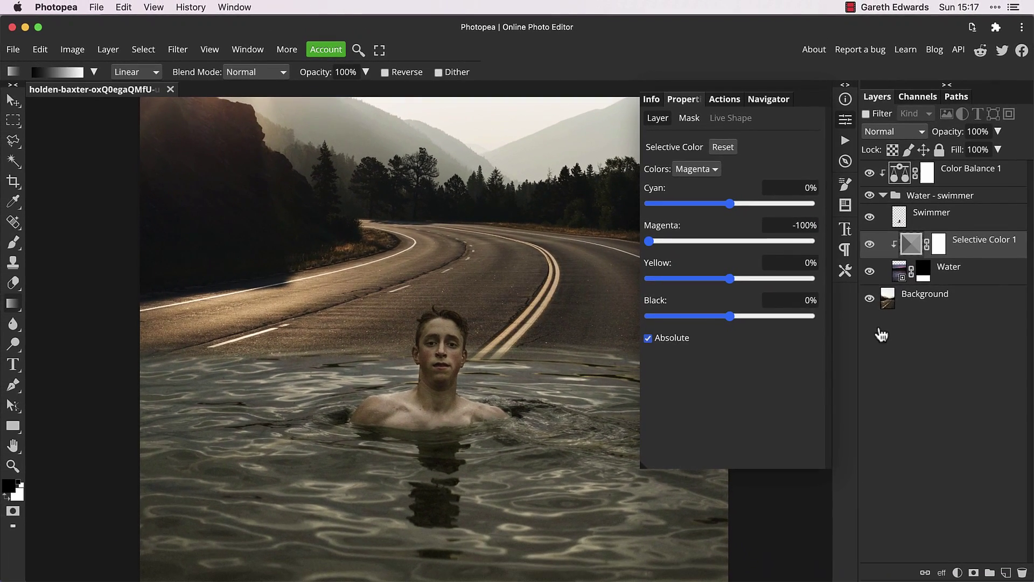
Step: Add a Solid Color fill layer and sample its colour from the sunlit road
left_click(845, 124)
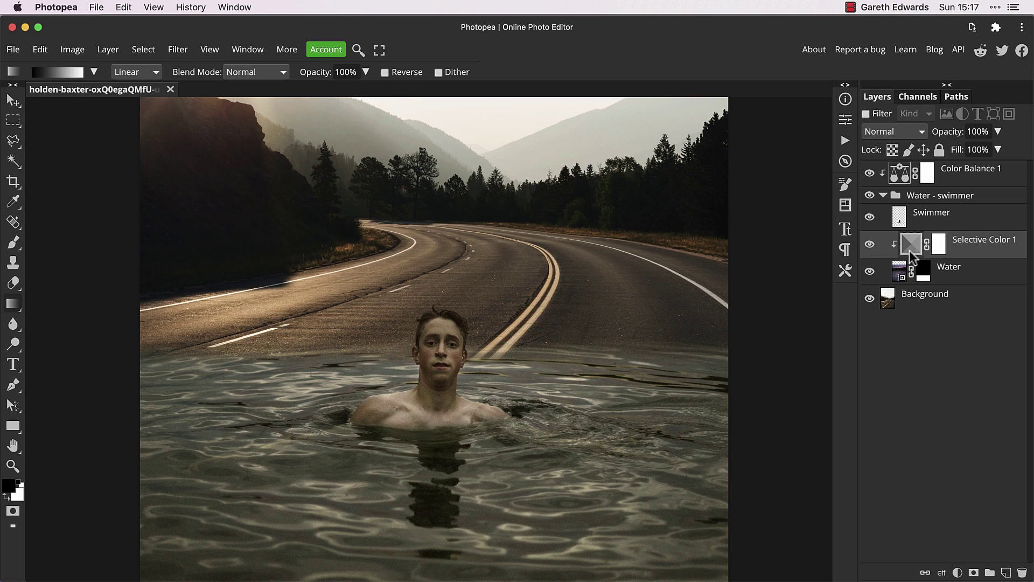
left_click(958, 572)
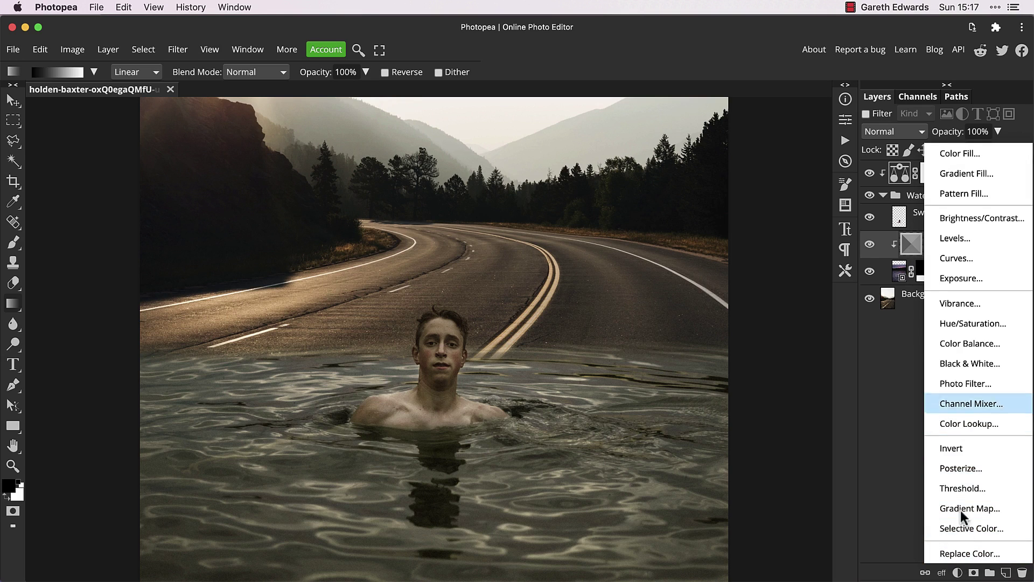
left_click(971, 155)
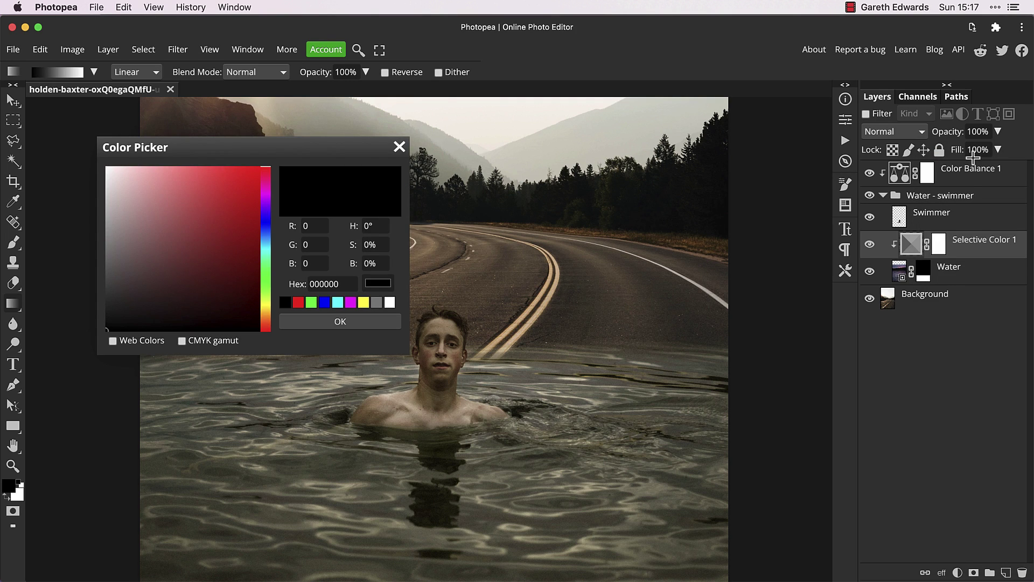
left_click_drag(324, 143, 708, 160)
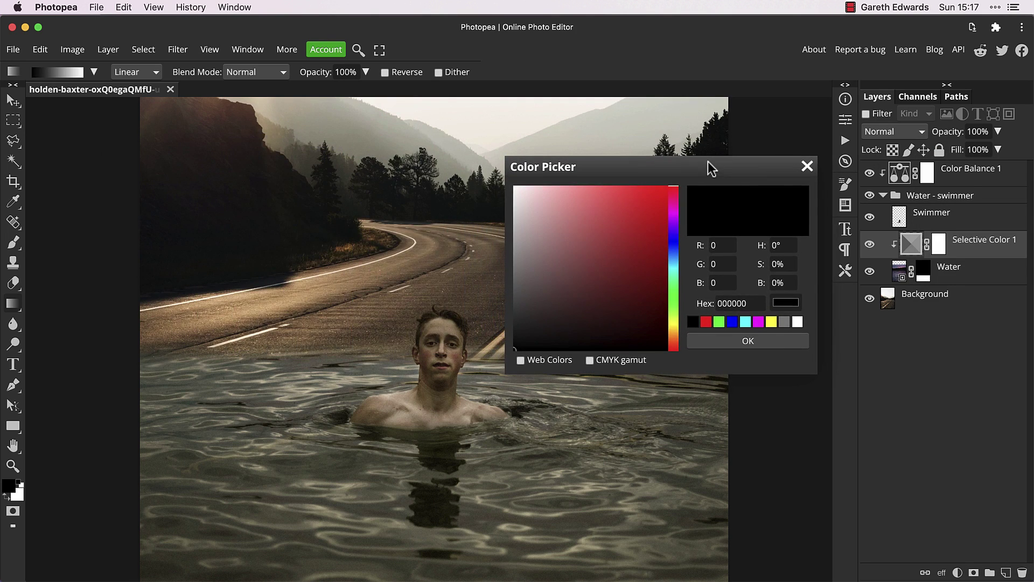
left_click(256, 309)
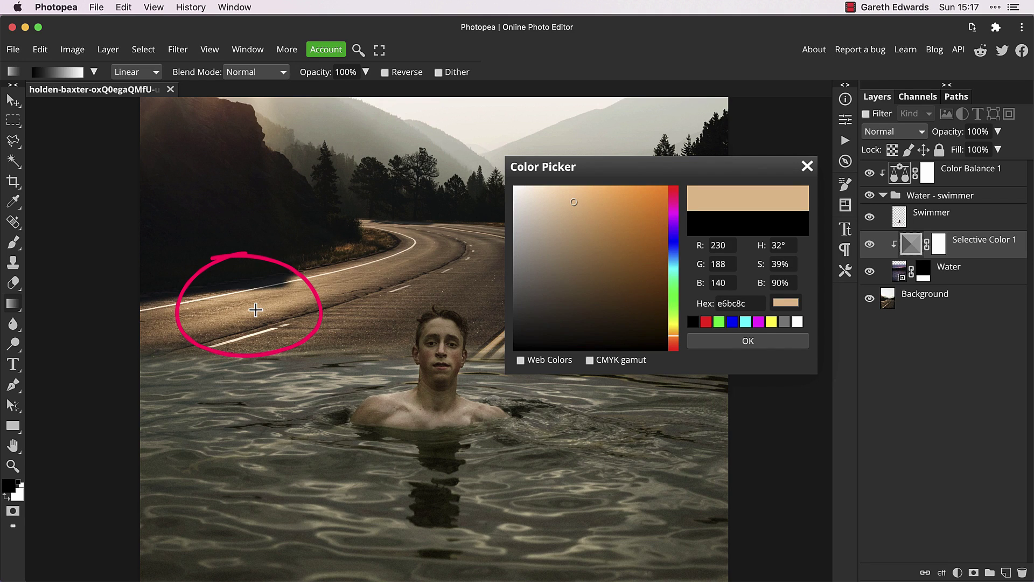
left_click(298, 285)
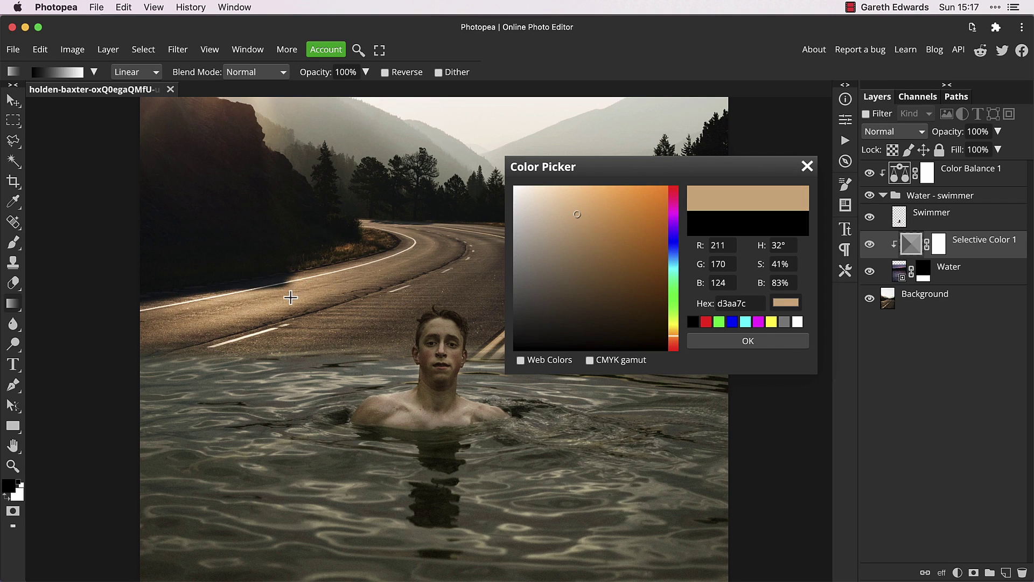
left_click(292, 297)
Step: Deepen the fill to orange e9a757 and clip it to the water layers below
left_click(587, 212)
mouse_move(587, 213)
left_mouse_down()
mouse_move(592, 198)
mouse_move(610, 200)
left_mouse_up()
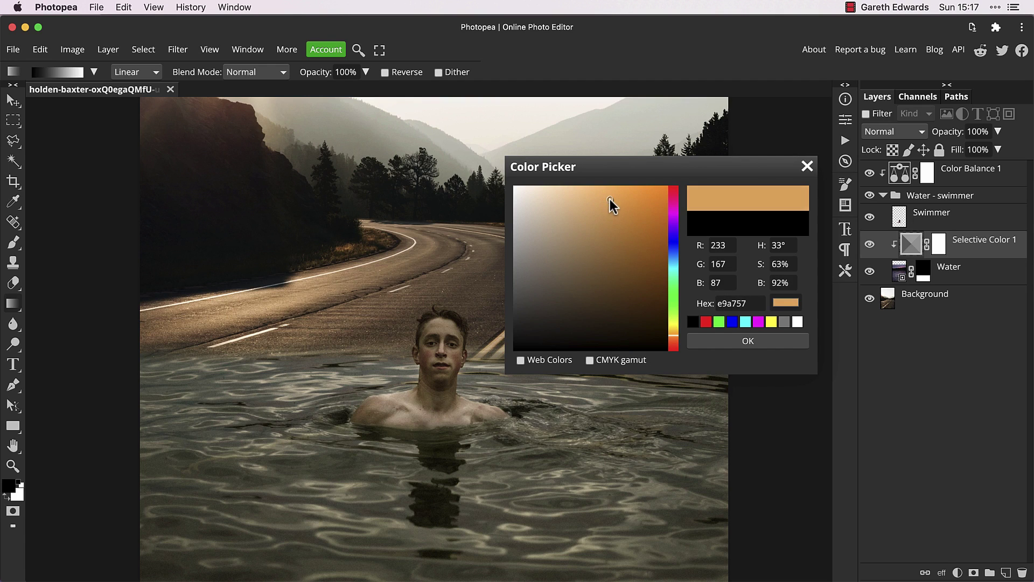
left_click(745, 341)
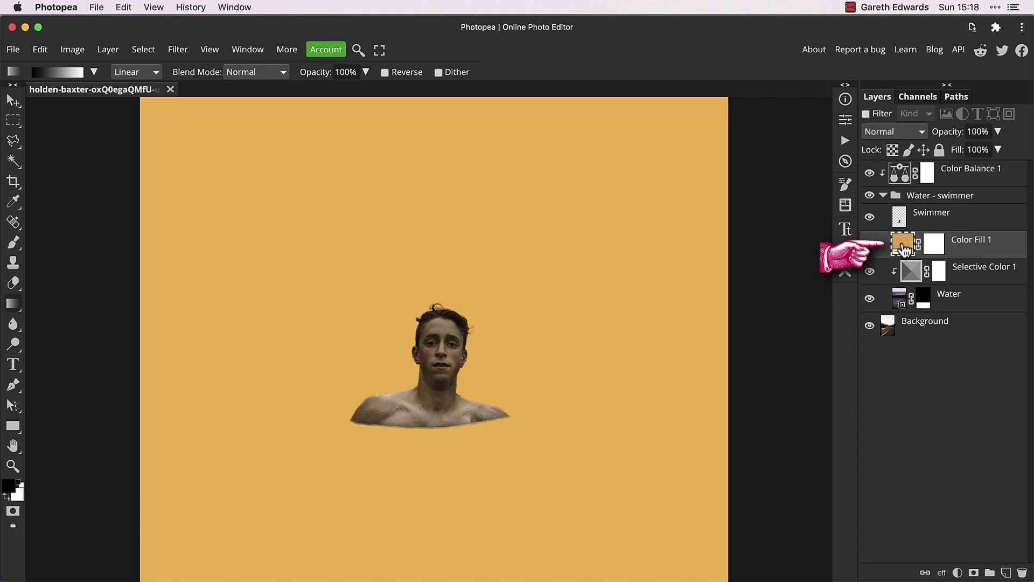
key("super+alt+g")
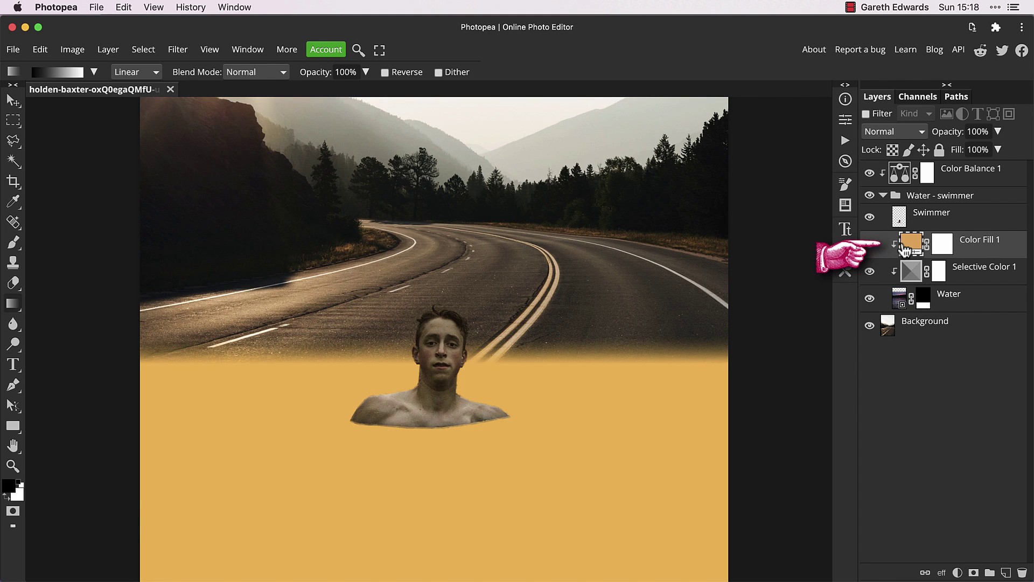
left_click(903, 132)
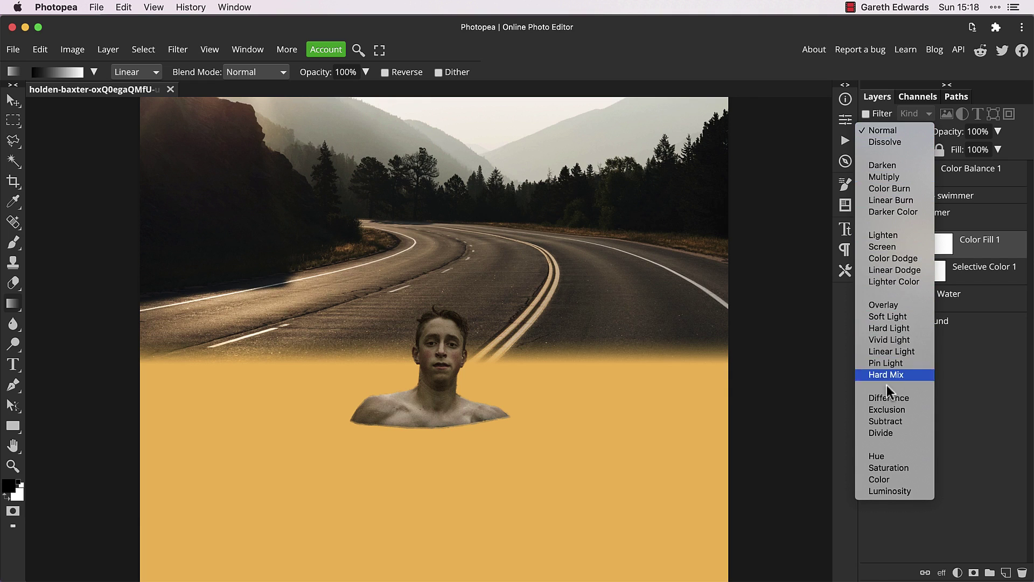
Step: Blend the orange fill as Color and split the Blend If black slider to 56/210 so only brighter ripples turn gold
left_click(880, 477)
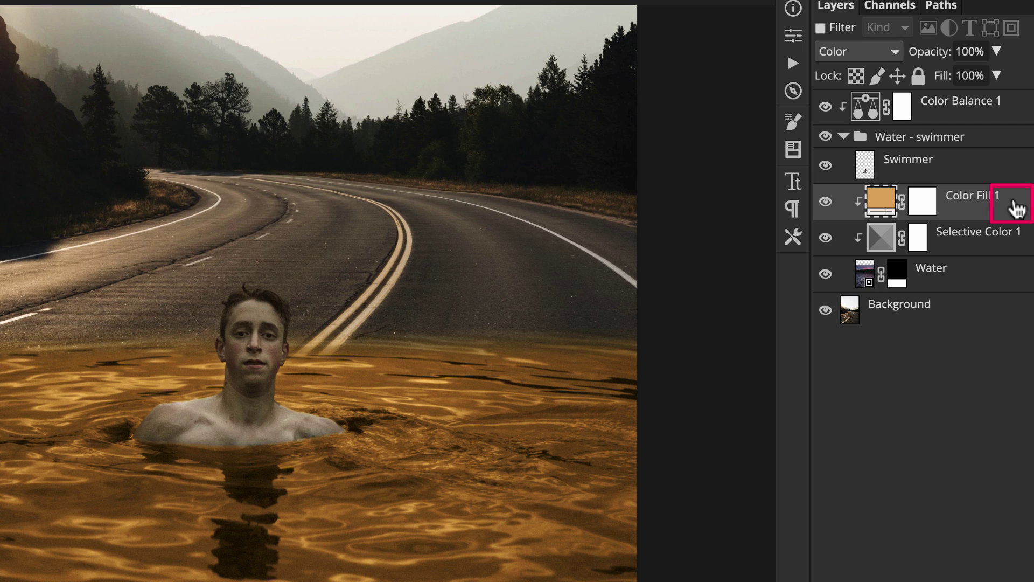
double_click(1017, 209)
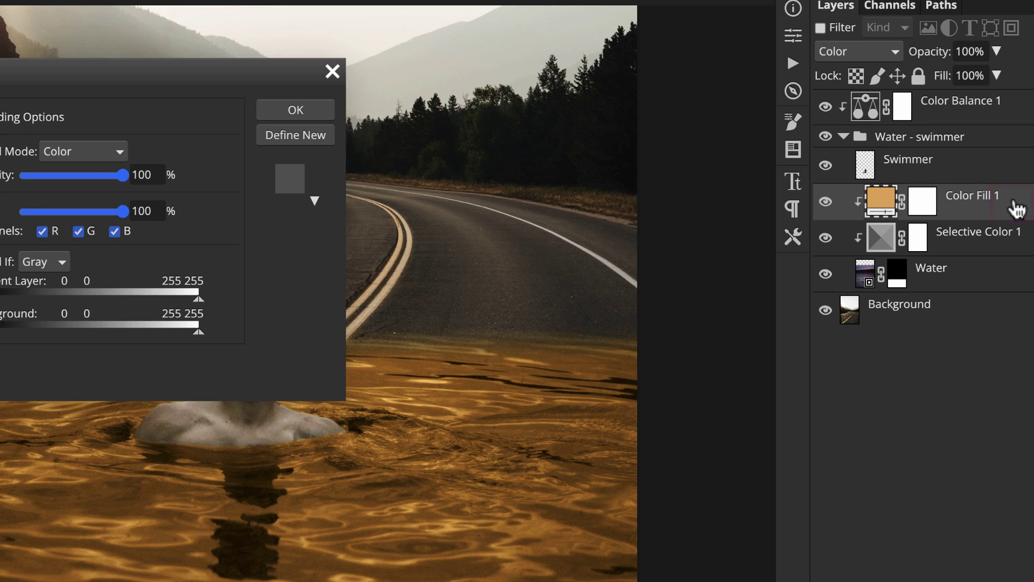
left_click_drag(155, 78, 748, 80)
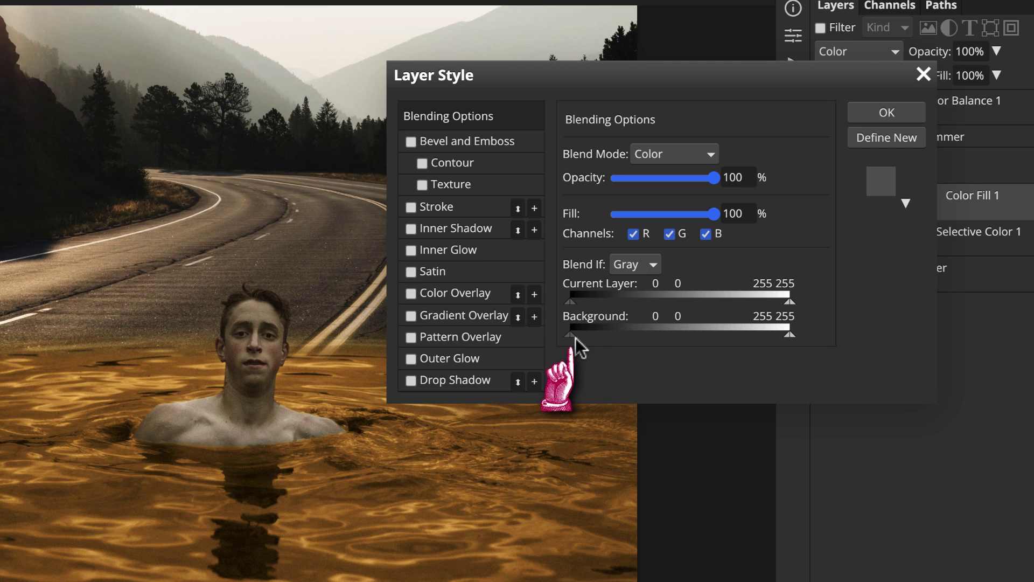
left_click_drag(574, 337, 619, 337)
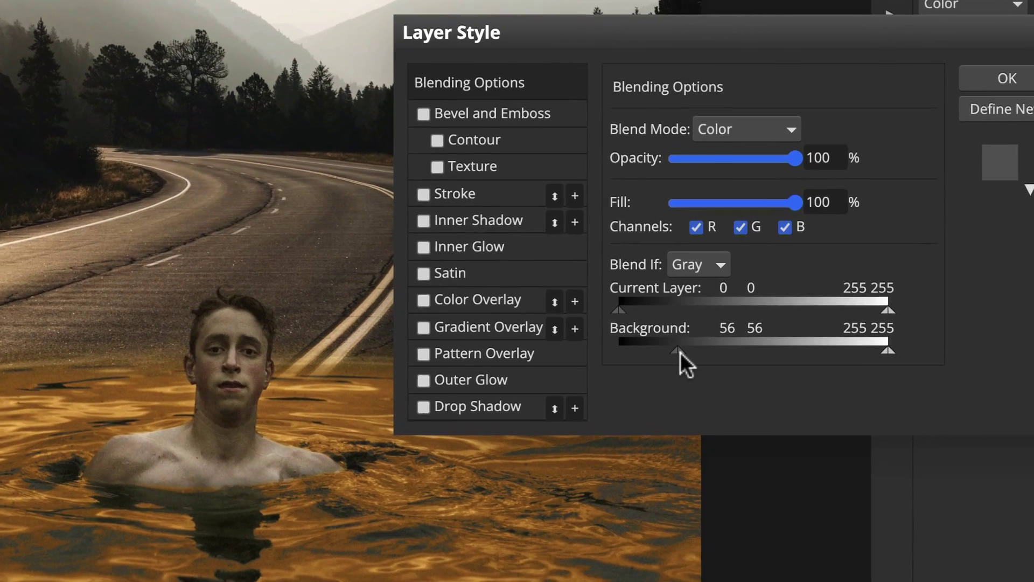
left_click_drag(621, 335, 623, 336)
mouse_move(690, 355)
left_mouse_down()
mouse_move(749, 372)
mouse_move(847, 357)
left_mouse_up()
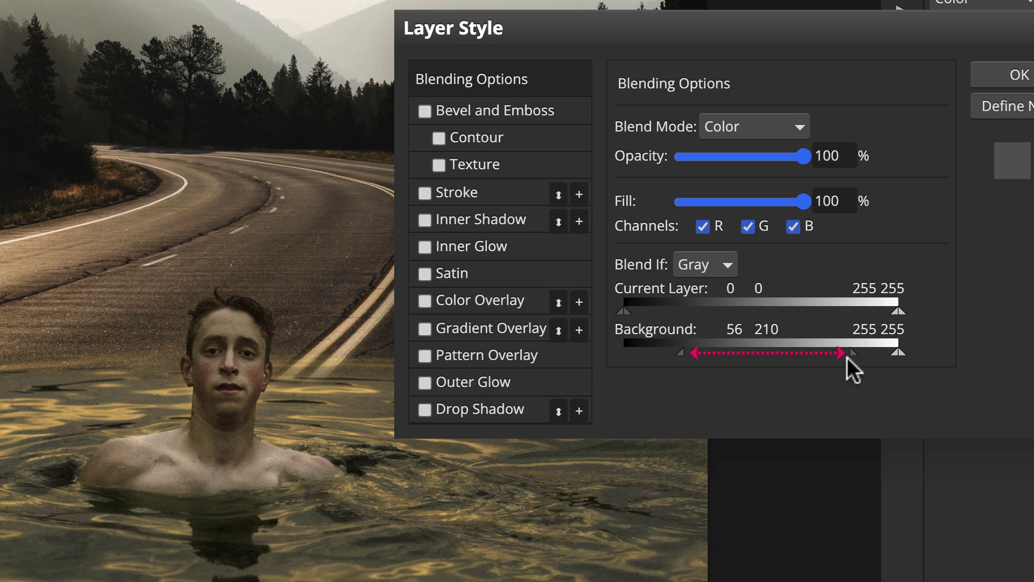
left_click_drag(847, 357, 844, 358)
left_click(990, 80)
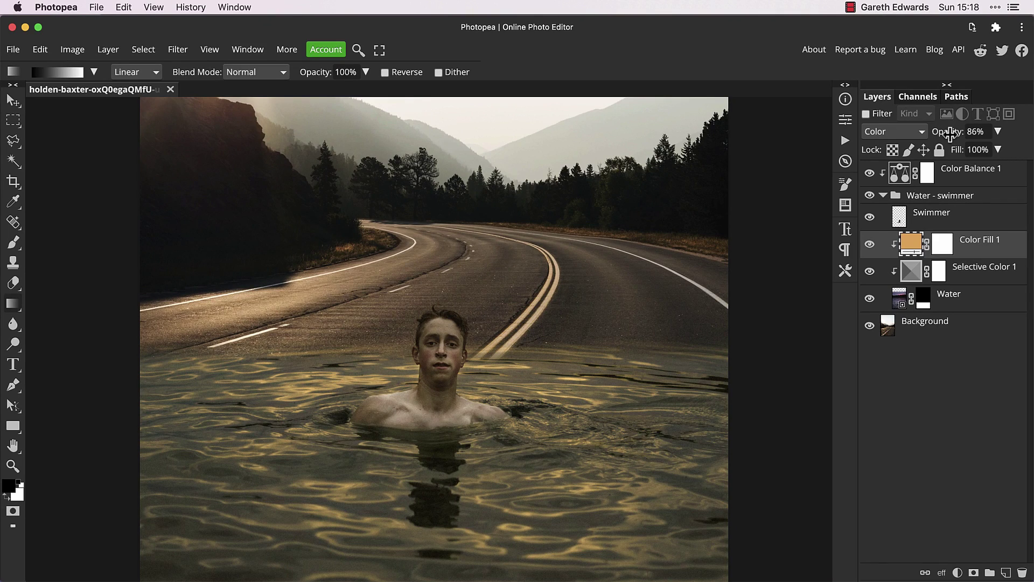
Step: Drop Color Fill 1's opacity to 71% for a softer gold tint
mouse_move(948, 132)
left_mouse_down()
mouse_move(924, 134)
mouse_move(938, 133)
left_mouse_up()
scroll(628, 350, "down", 3)
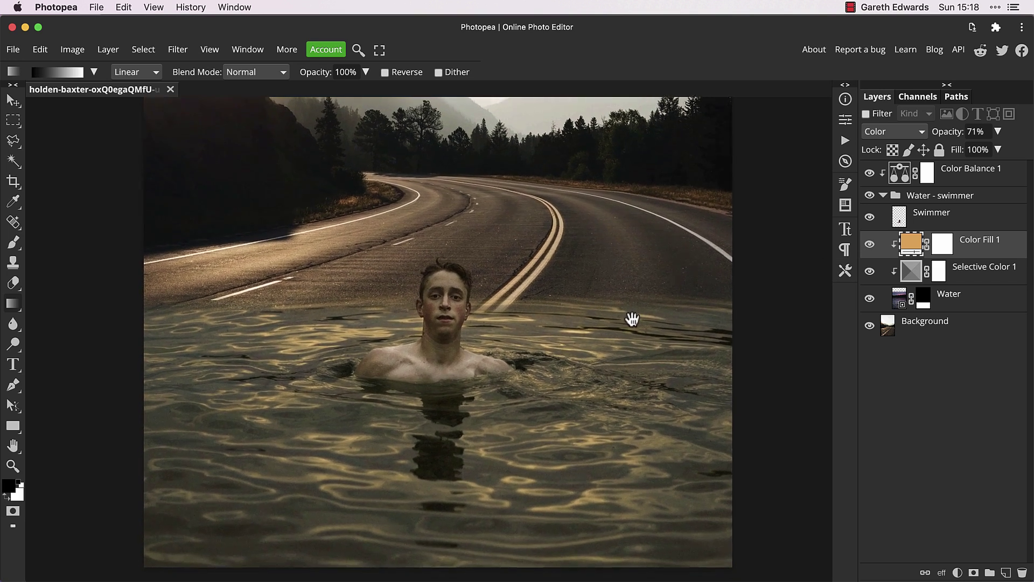
left_click_drag(630, 314, 624, 310)
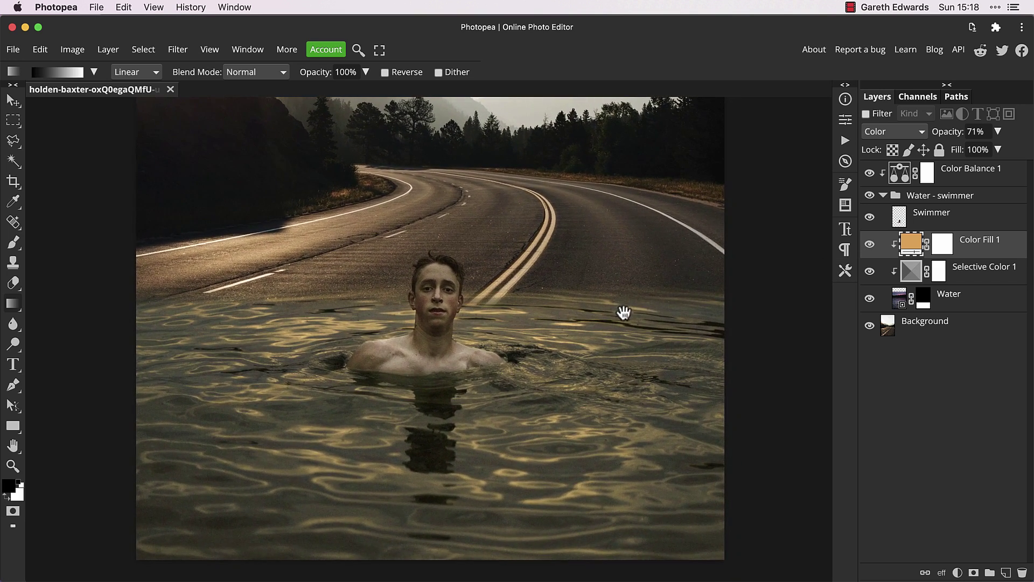
Step: Add a layer mask to the Water - swimmer group and set up a brush at 10% opacity
left_click(938, 199)
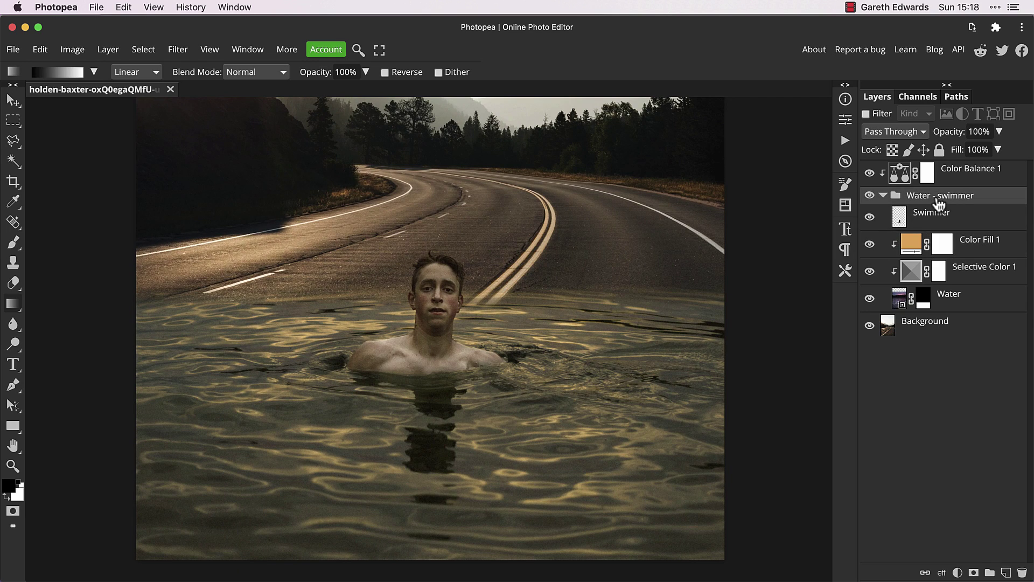
left_click(973, 572)
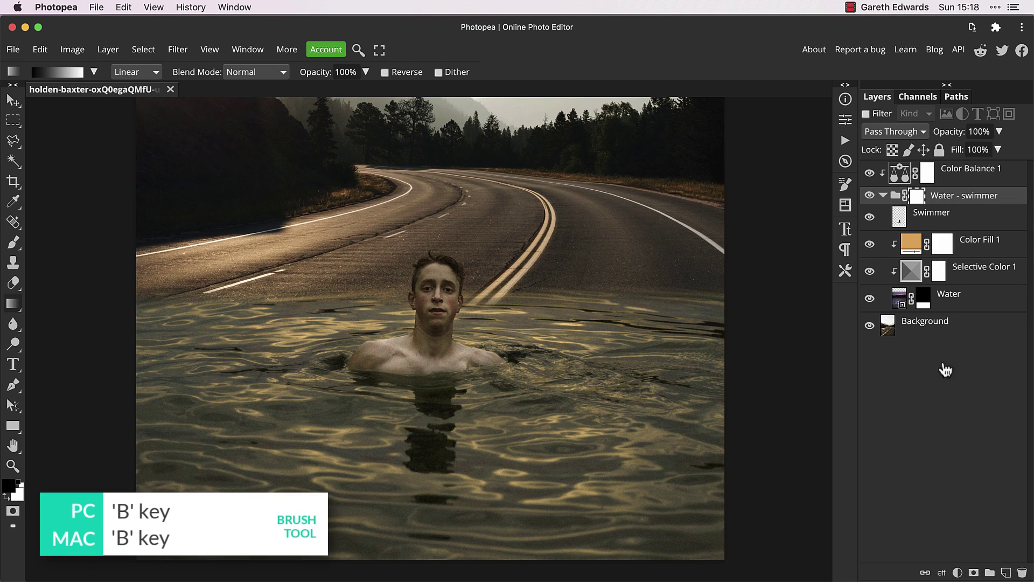
key("b")
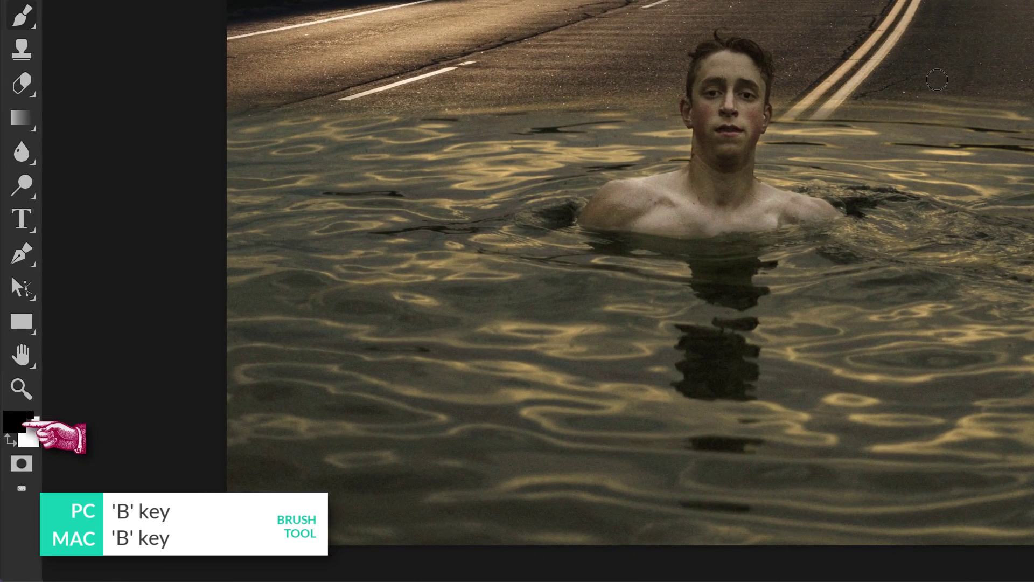
key("bracketright")
key("bracketright")
key("bracketright")
key("bracketright")
key("bracketright")
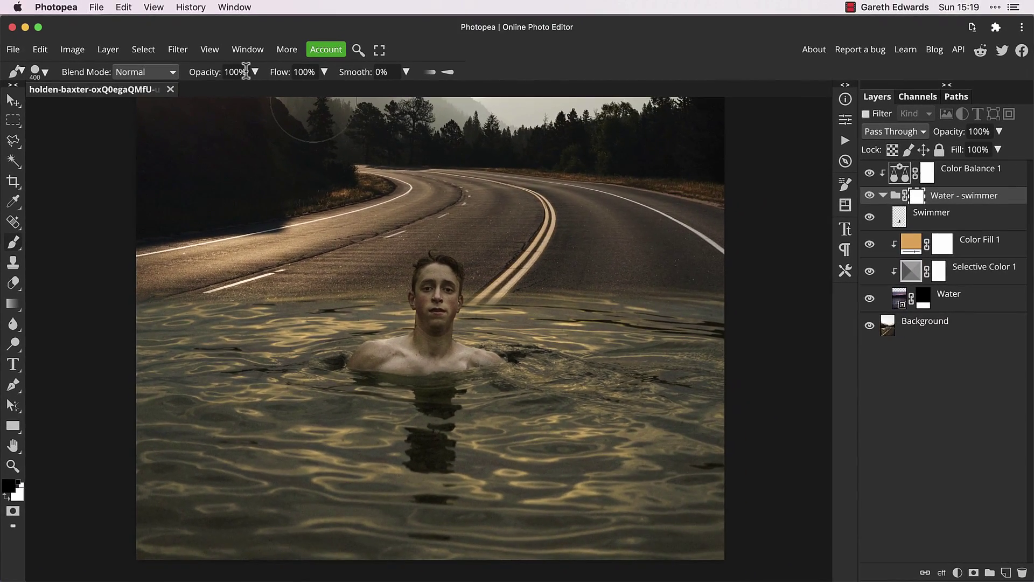
type("00")
type("10")
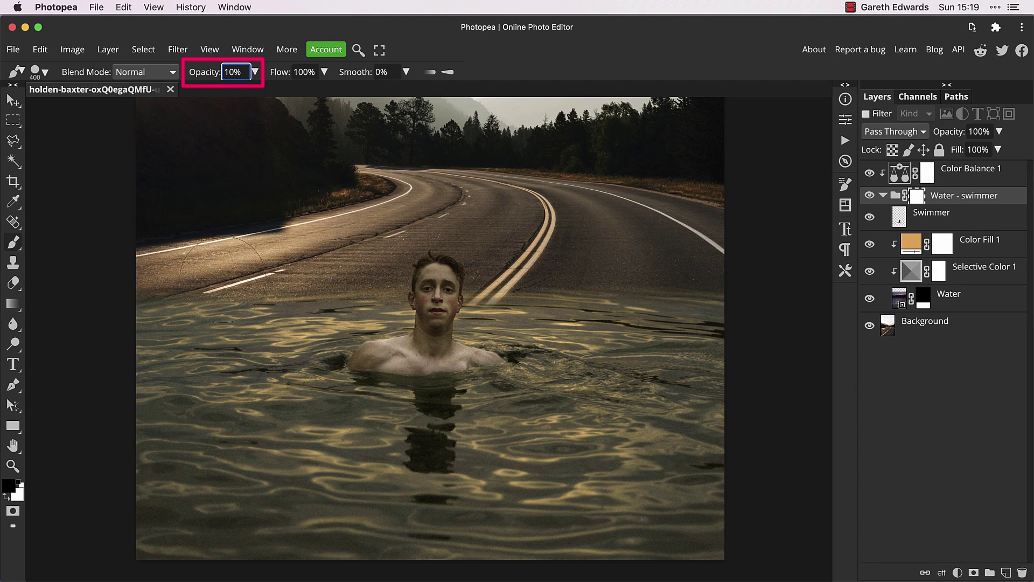
key("Return")
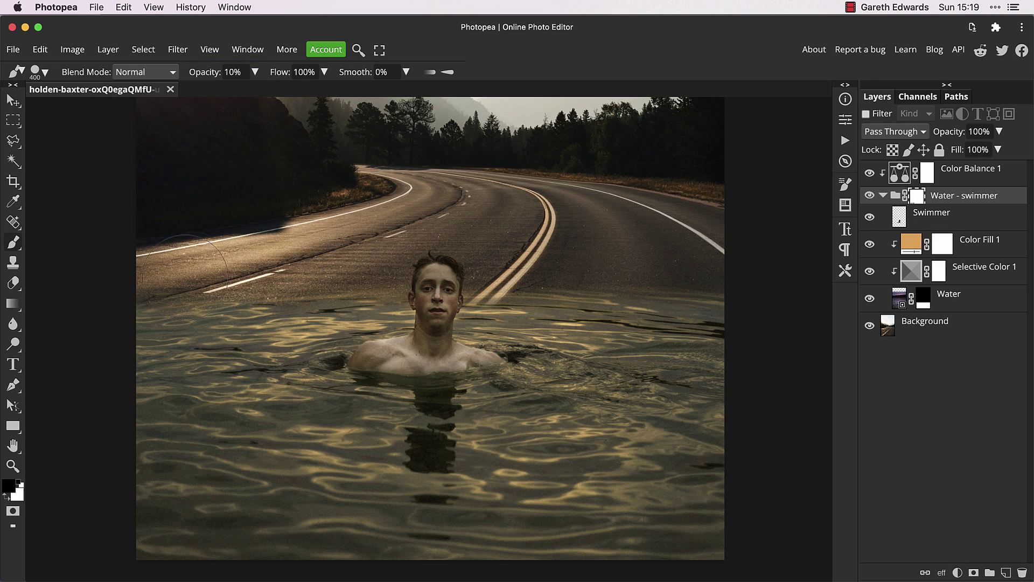
Step: Soften the brush to 50% hardness, enlarge it, and paint black over the lower-left water to reveal road markings
right_click(280, 247)
left_click(448, 303)
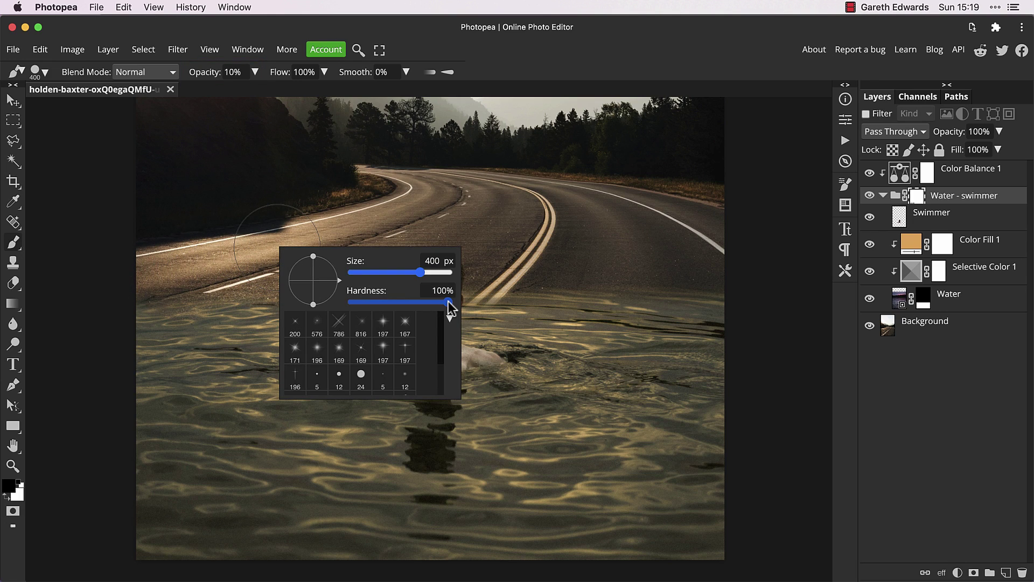
left_click_drag(448, 303, 349, 308)
left_click(240, 253)
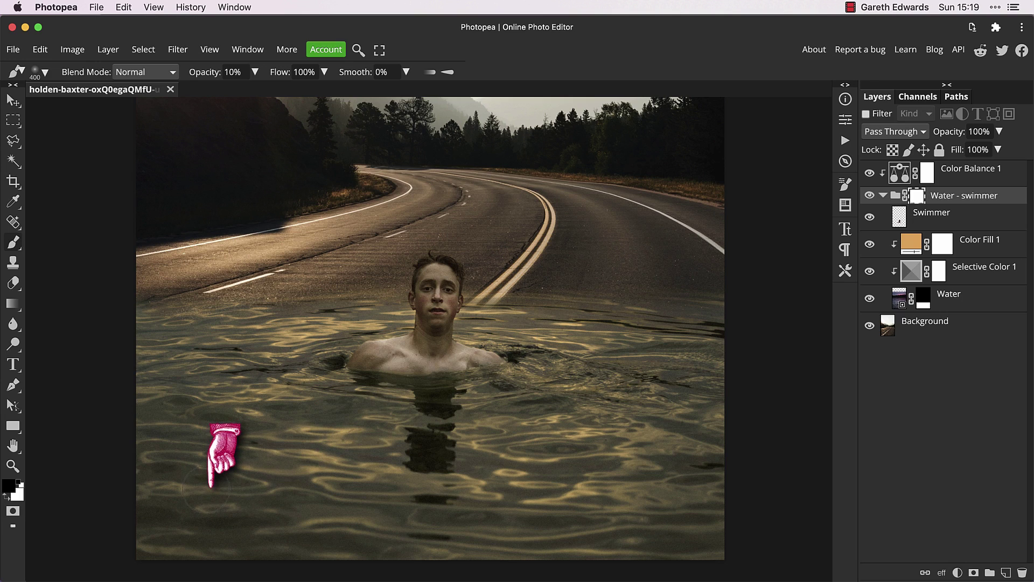
key("bracketright")
key("bracketright")
key("bracketright")
key("bracketright")
key("bracketright")
key("bracketright")
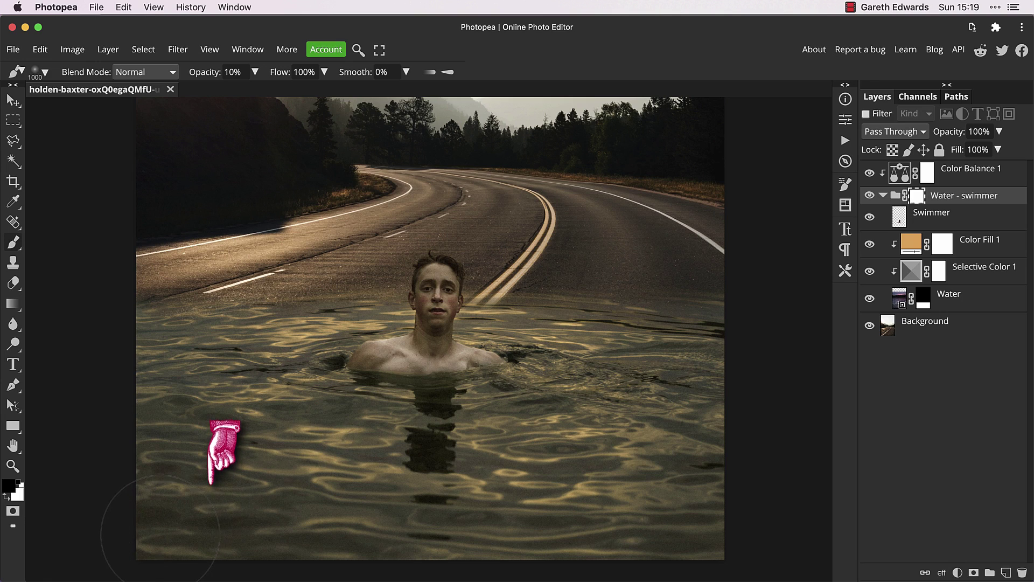
left_click(234, 505)
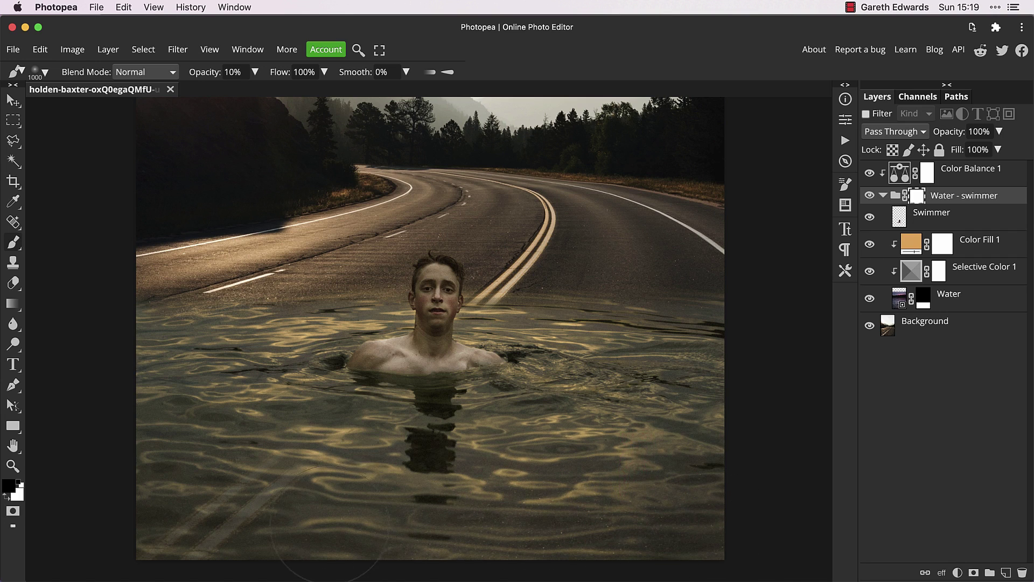
key("x")
key("x")
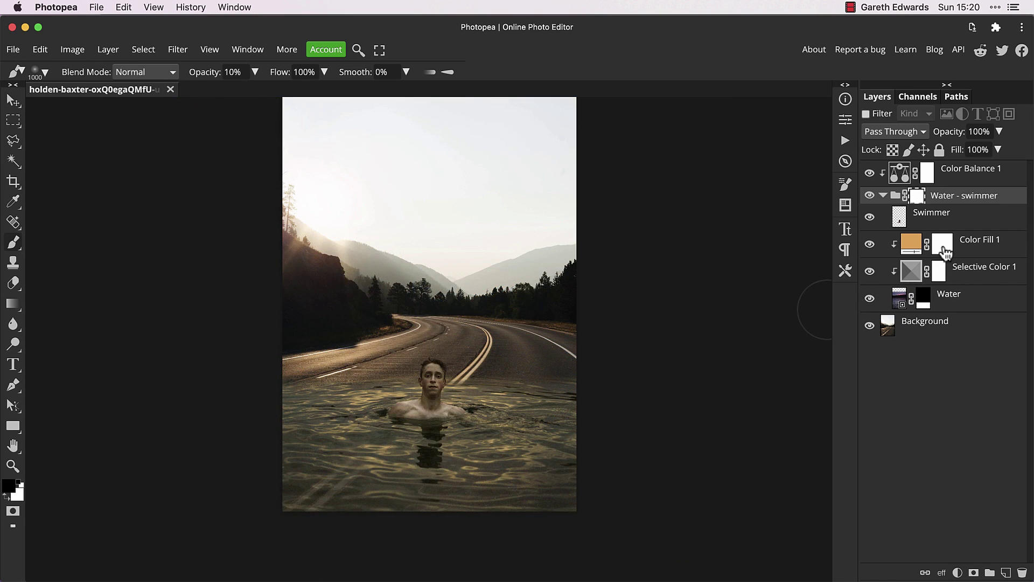
left_click(944, 249)
key("g")
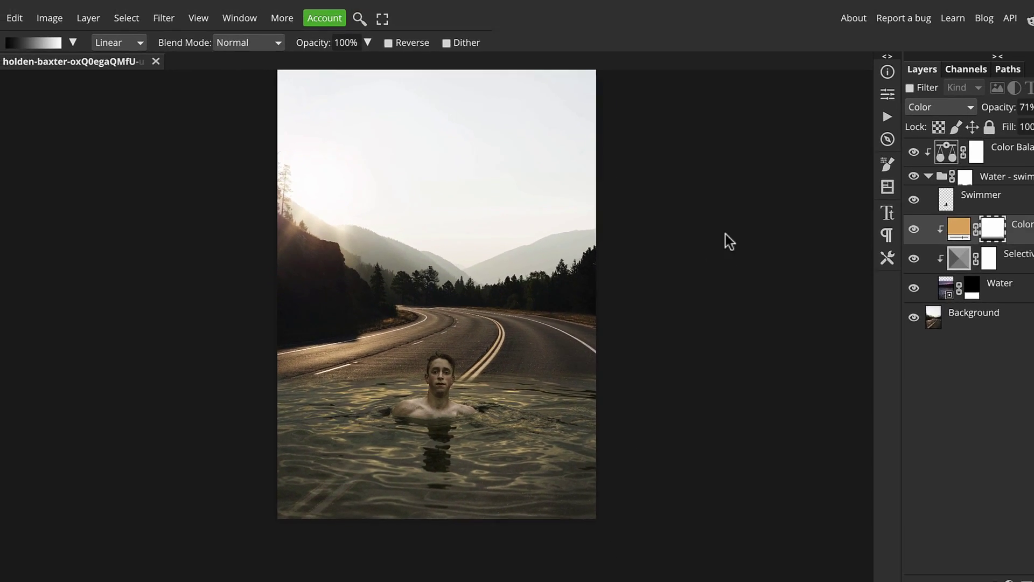
Step: Add a Brightness/Contrast layer above Color Balance 1 with Brightness 7 and Contrast 15
left_click(946, 156)
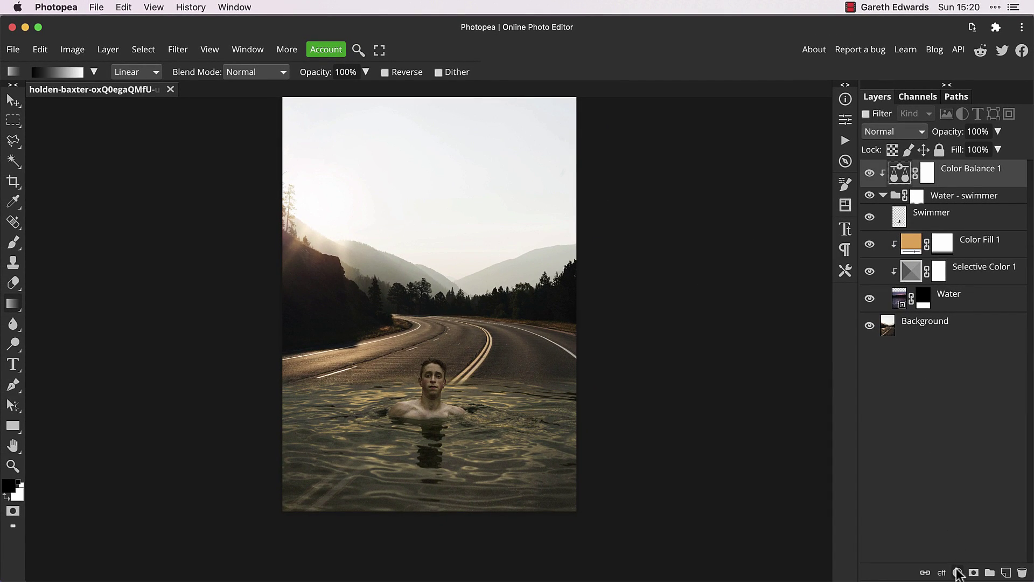
left_click(958, 573)
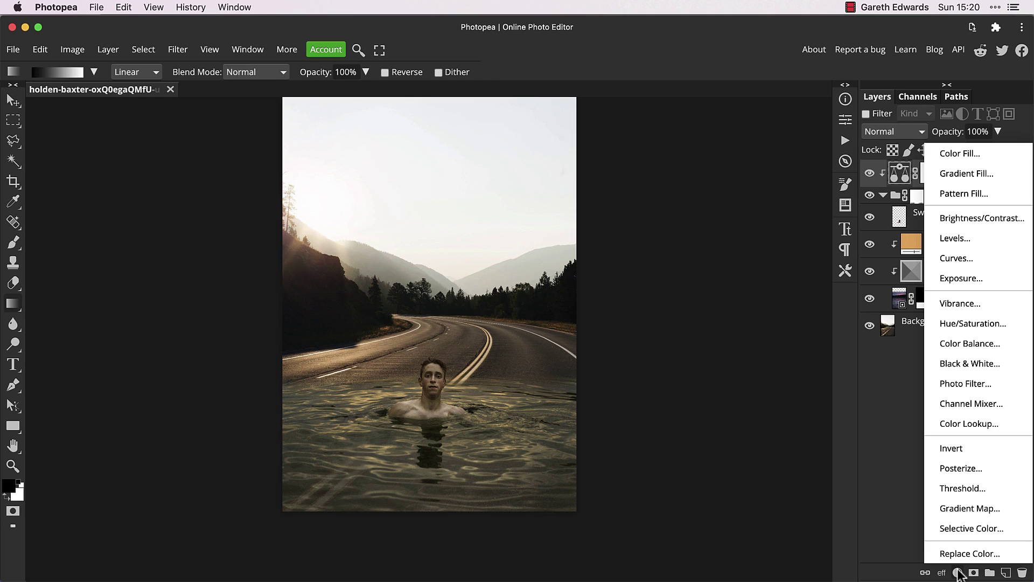
left_click(970, 220)
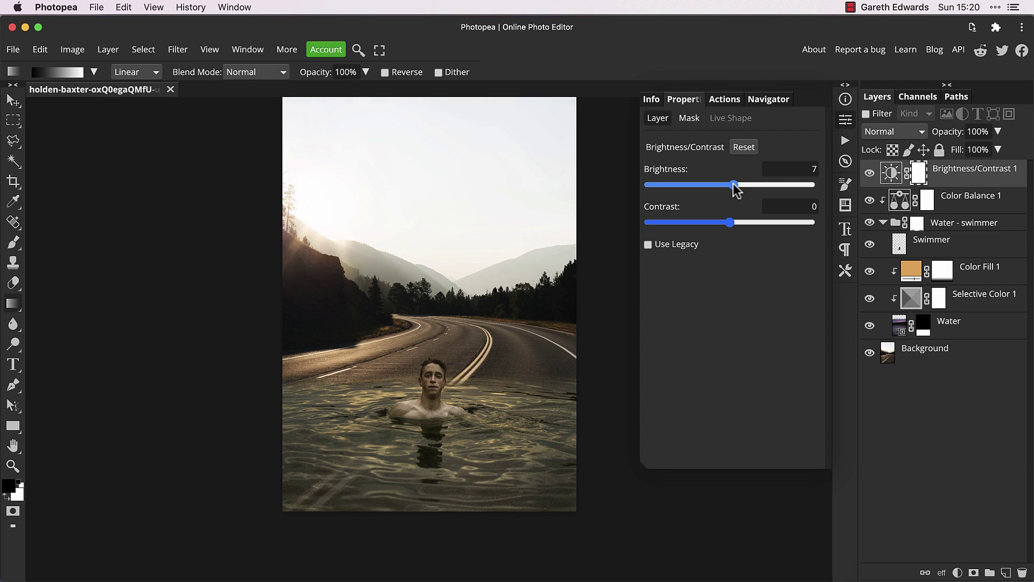
left_click_drag(731, 222, 742, 221)
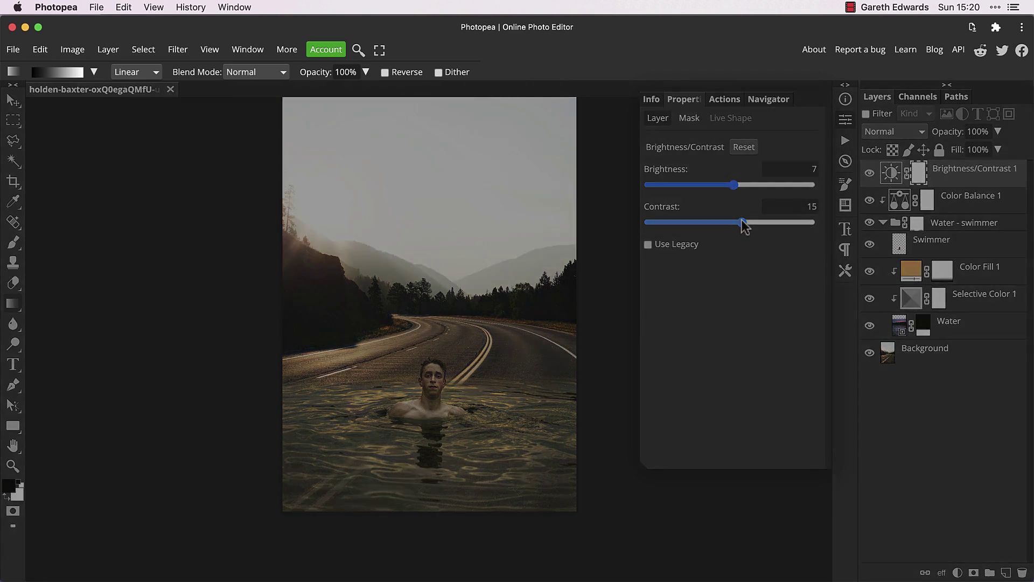